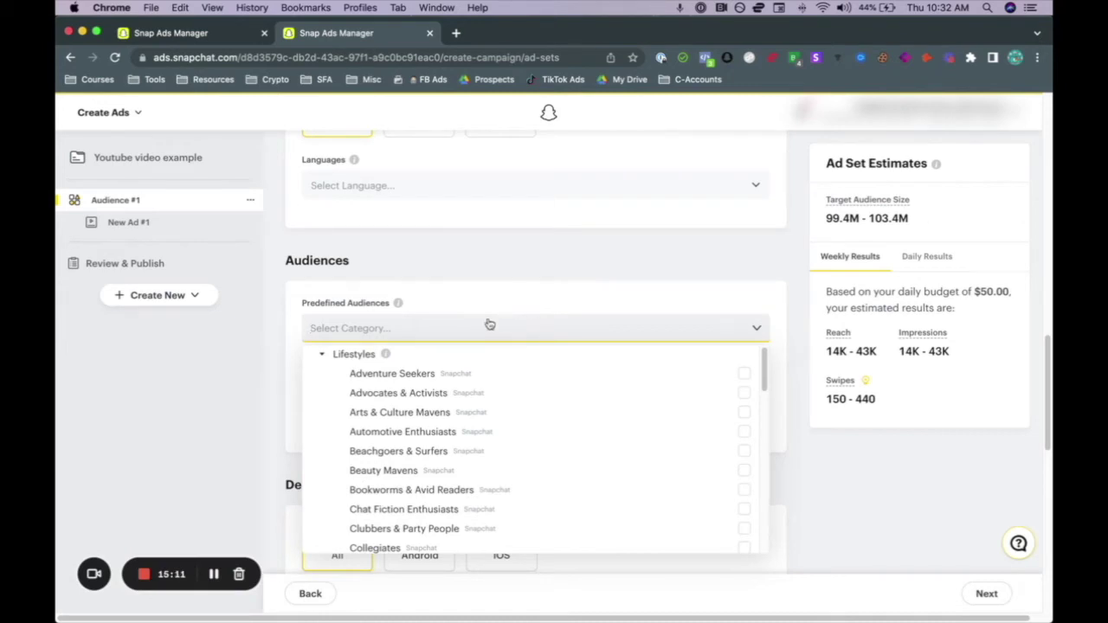
# Browse the Lifestyles categories in the Predefined Audiences list, from Adventure Seekers to Fashion & Style Gurus.
pyautogui.click(321, 359)
pyautogui.click(320, 358)
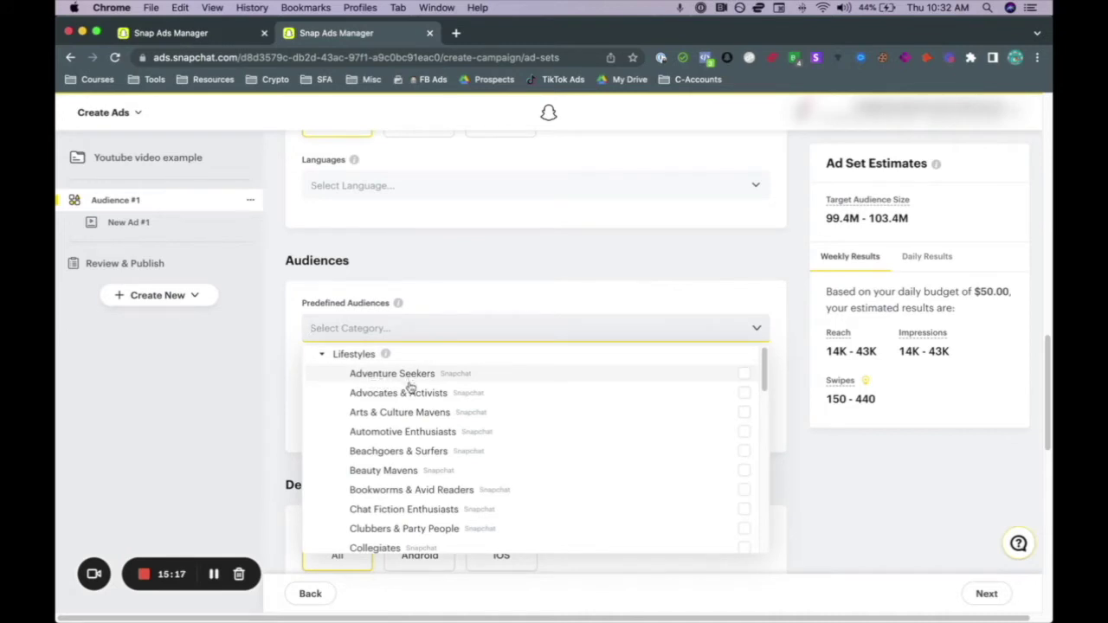
pyautogui.scroll(-1, 410, 405)
pyautogui.scroll(-7, 410, 414)
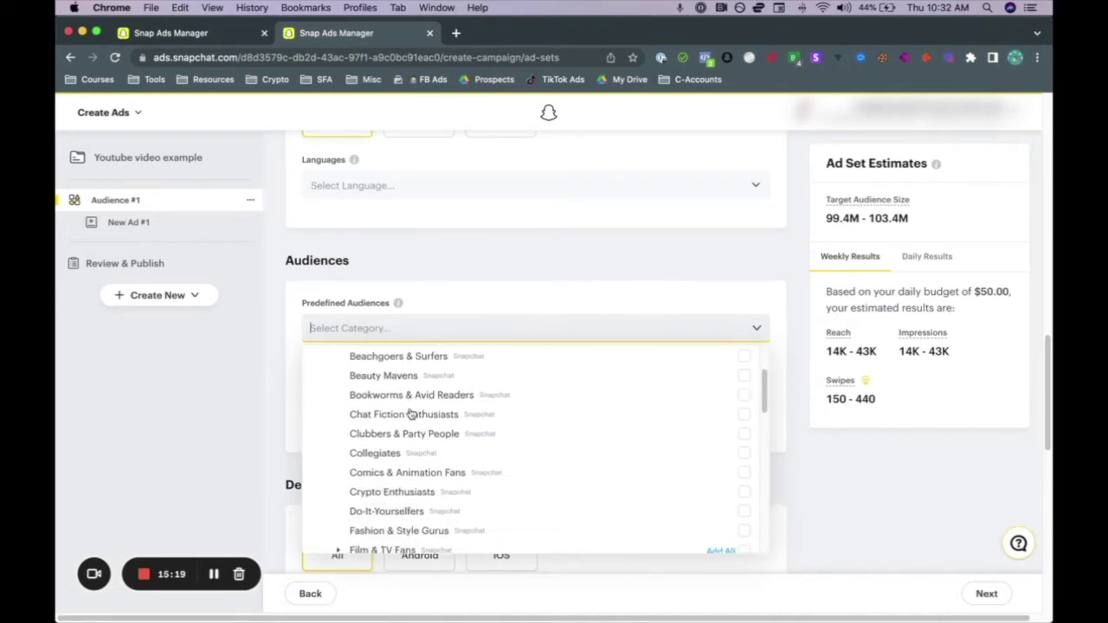
pyautogui.scroll(2, 410, 414)
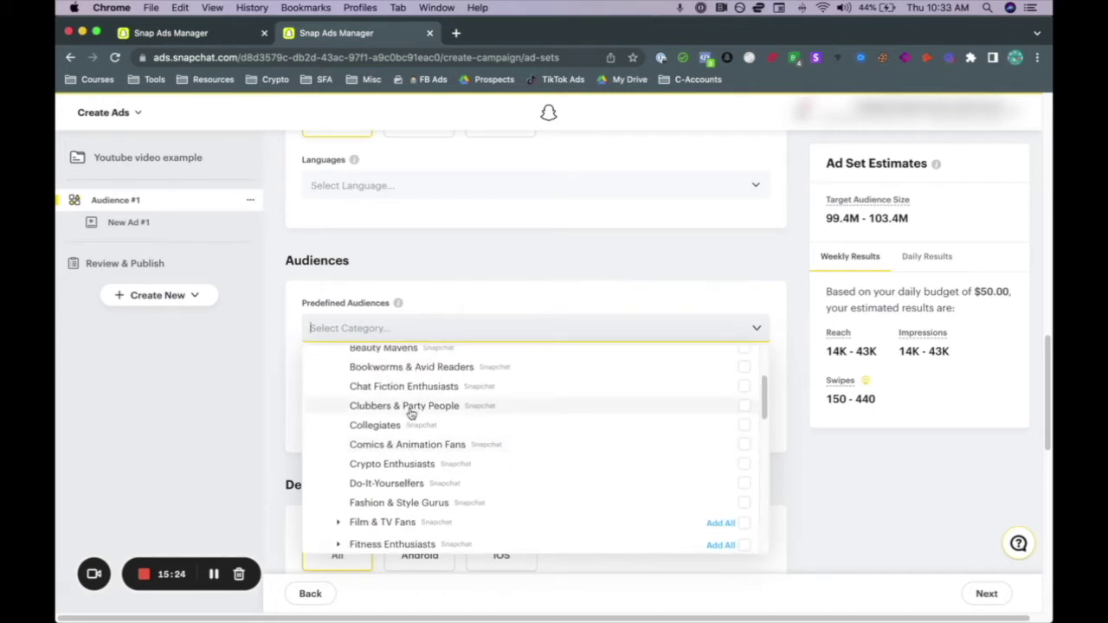
pyautogui.scroll(3, 411, 414)
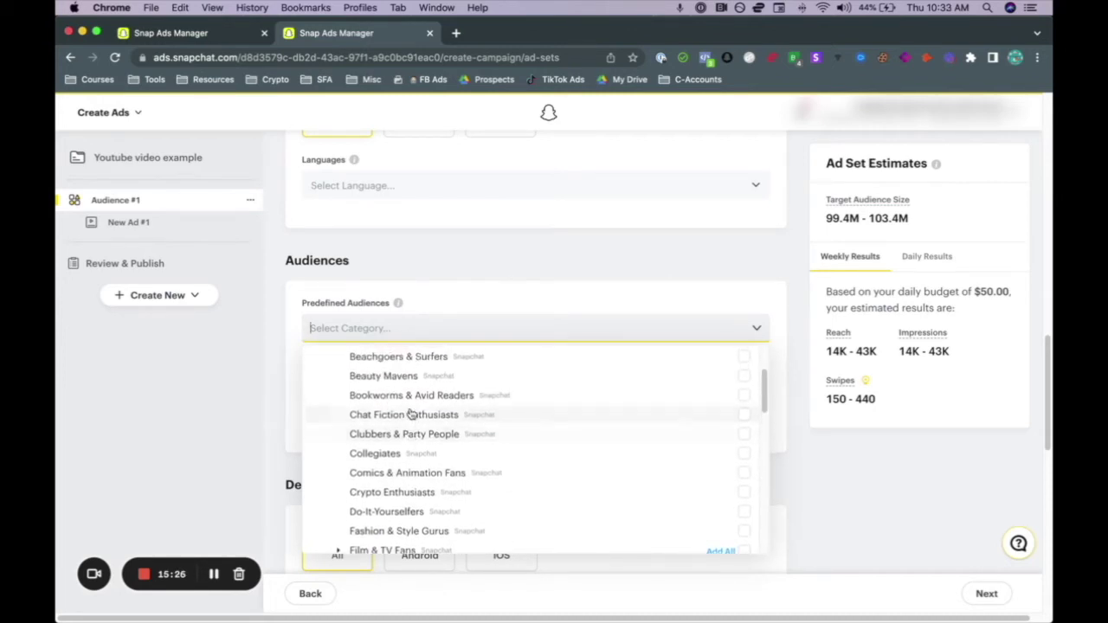
pyautogui.scroll(4, 411, 414)
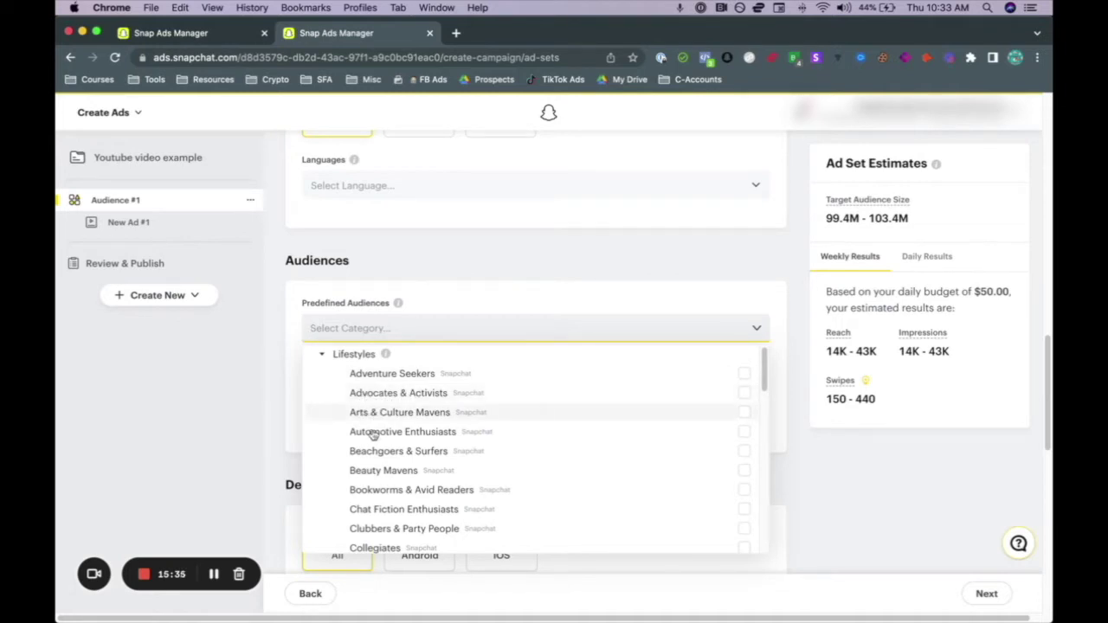
pyautogui.scroll(-4, 392, 466)
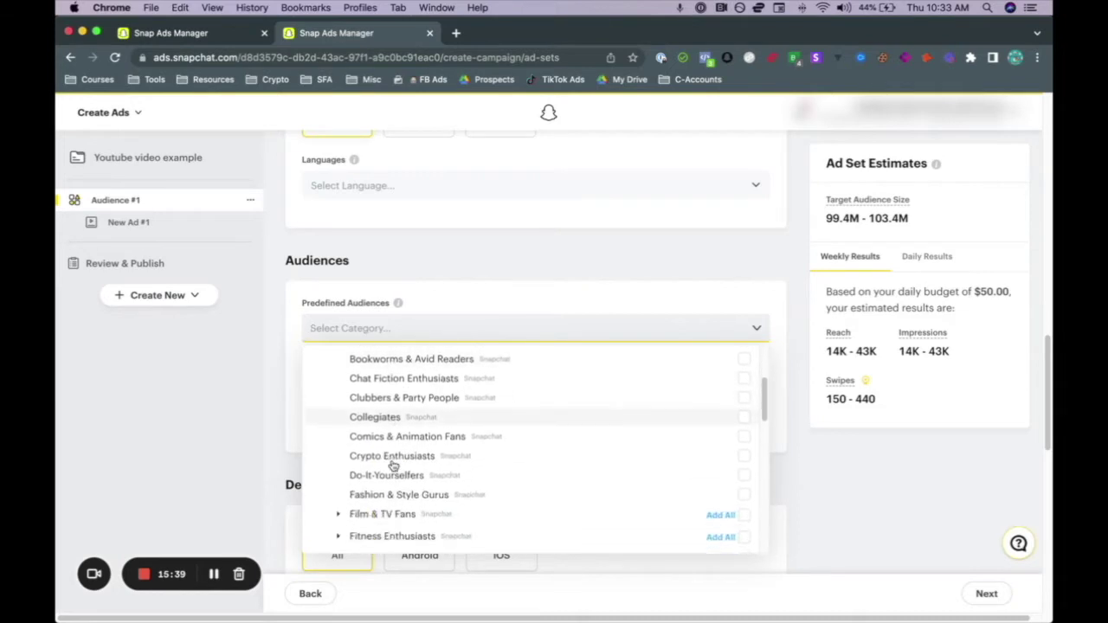
pyautogui.scroll(-1, 388, 464)
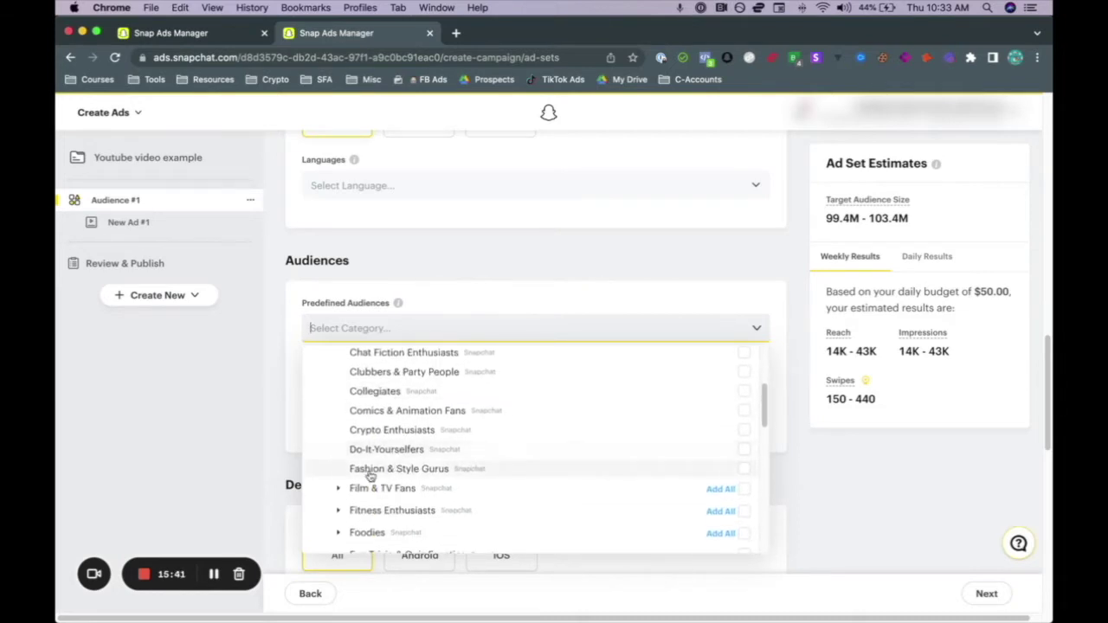
pyautogui.scroll(-1, 421, 475)
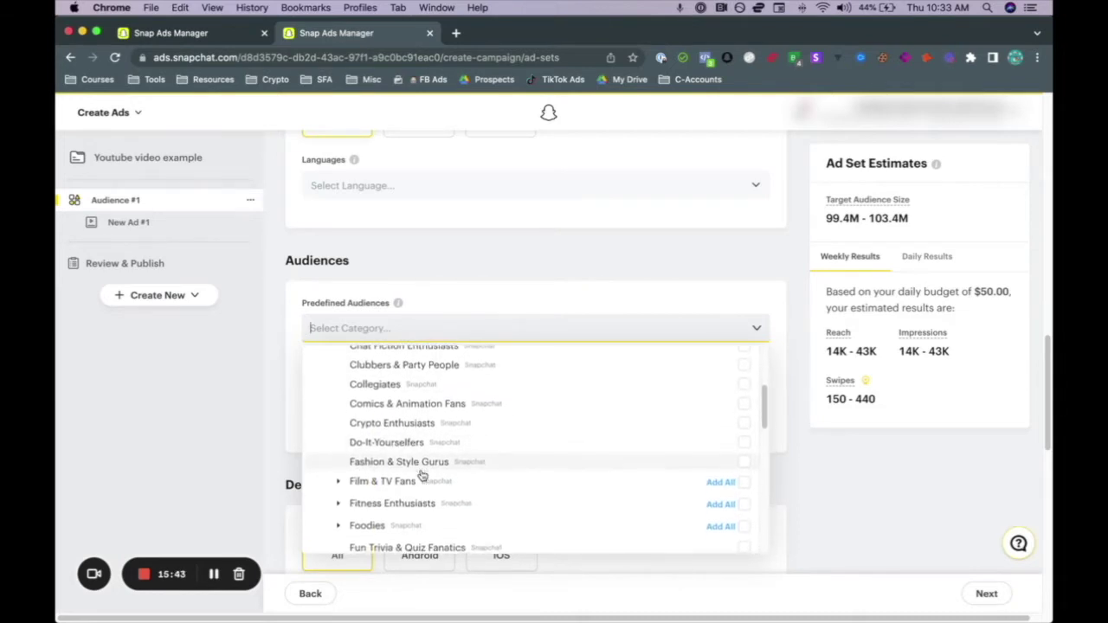
pyautogui.scroll(-1, 423, 465)
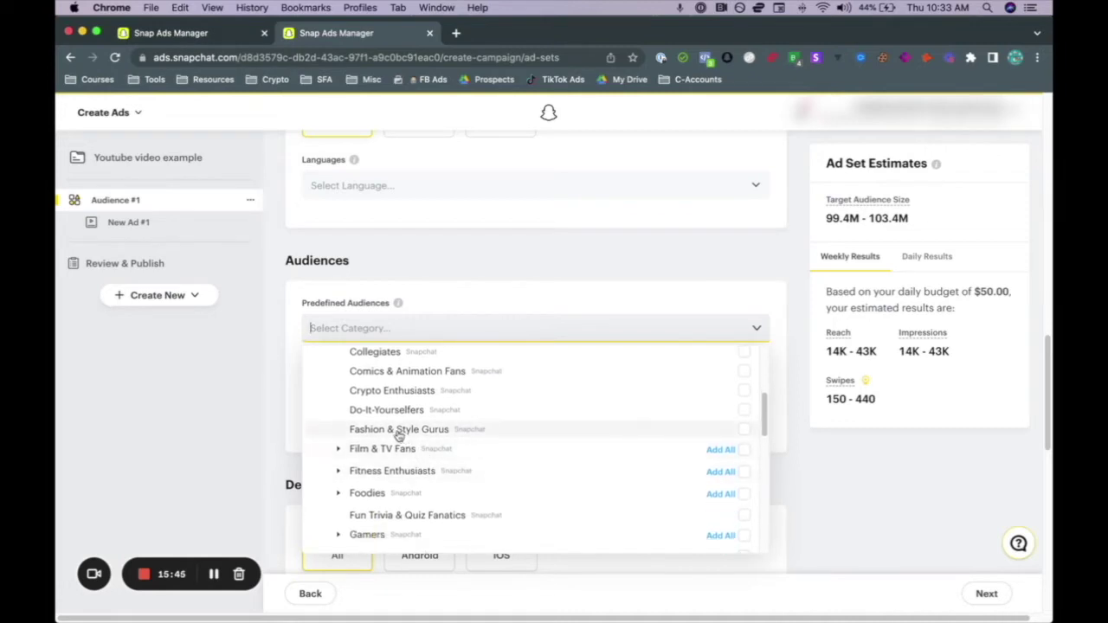
pyautogui.scroll(-1, 401, 433)
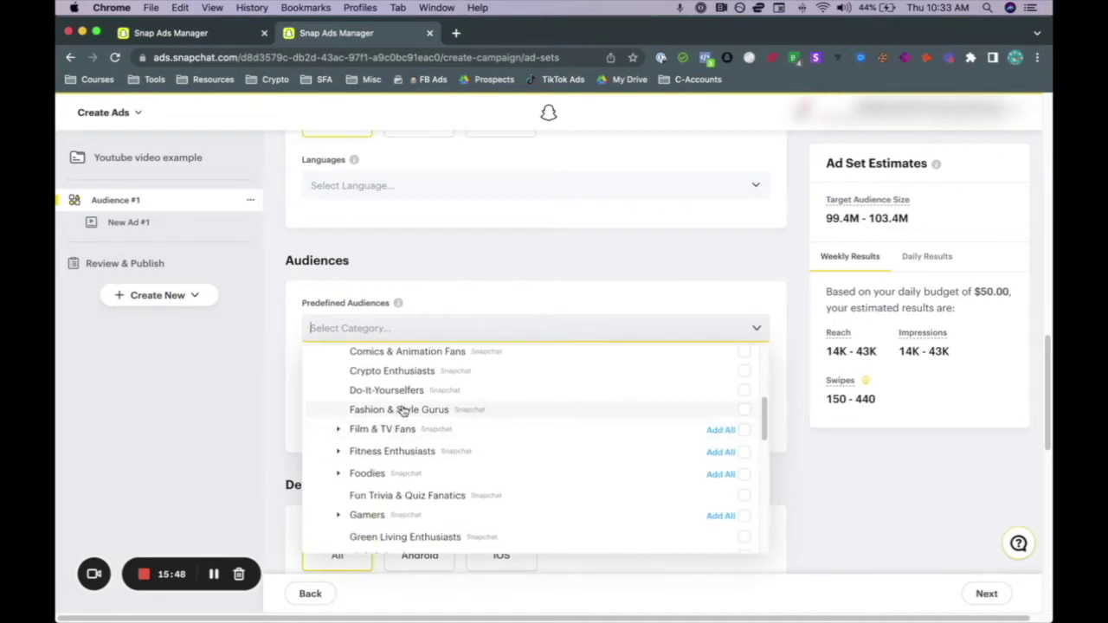
# Examine the subcategories under Fitness Enthusiasts in the predefined Lifestyles audiences, and collapse the group again.
pyautogui.scroll(-1, 420, 445)
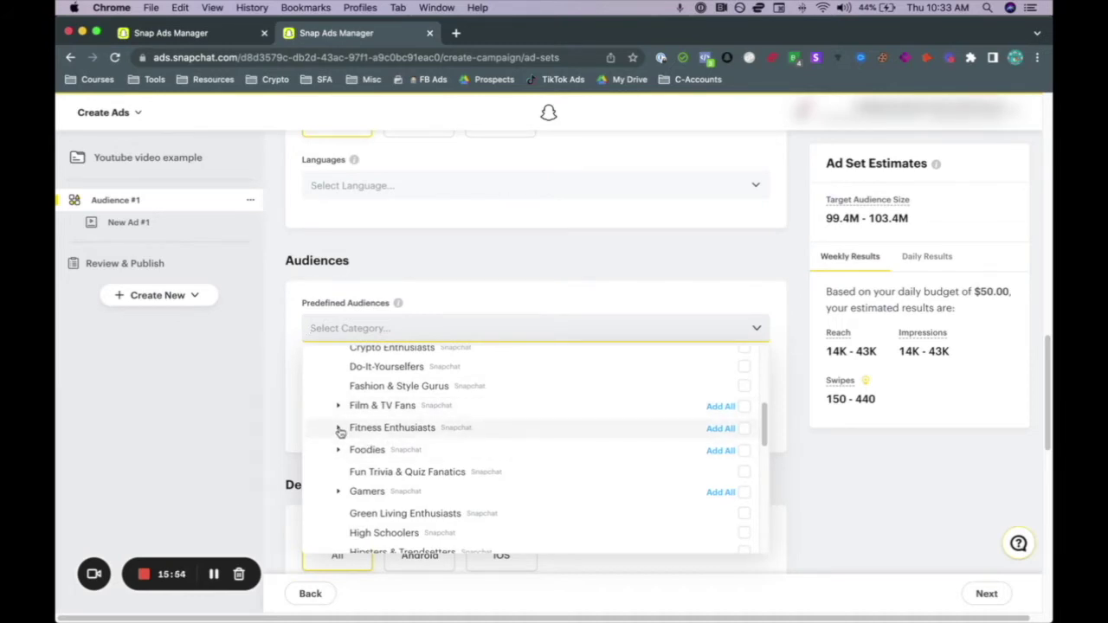
pyautogui.click(339, 430)
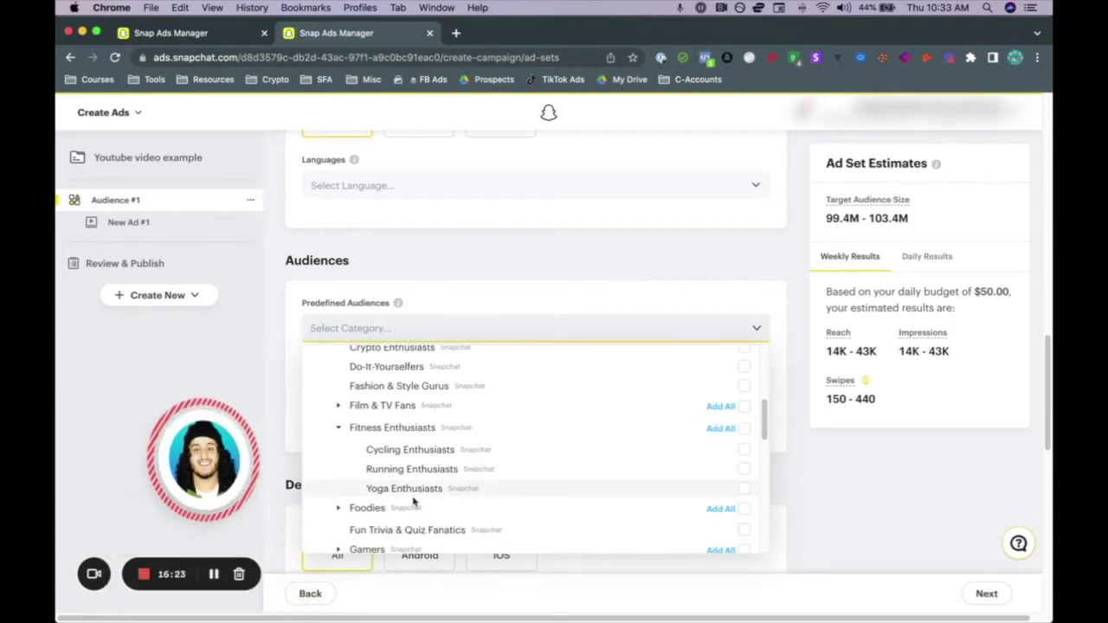
pyautogui.click(339, 430)
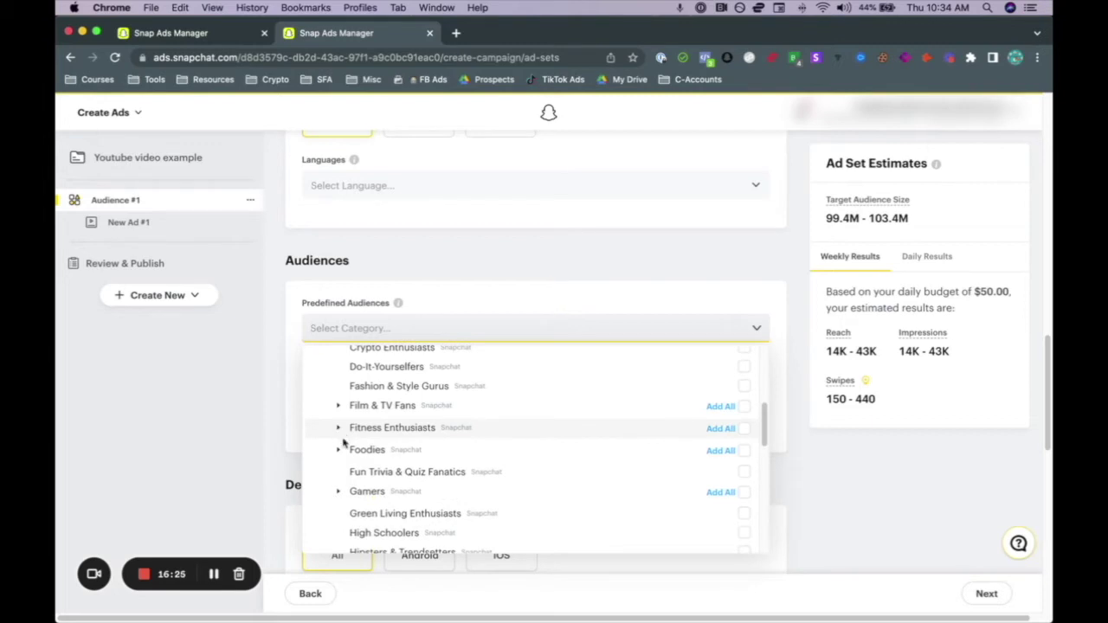
# Review the Foodies subcategories, from Burger Lovers to Vegans & Organic Foodies, and collapse the group.
pyautogui.click(338, 450)
pyautogui.scroll(-1, 362, 466)
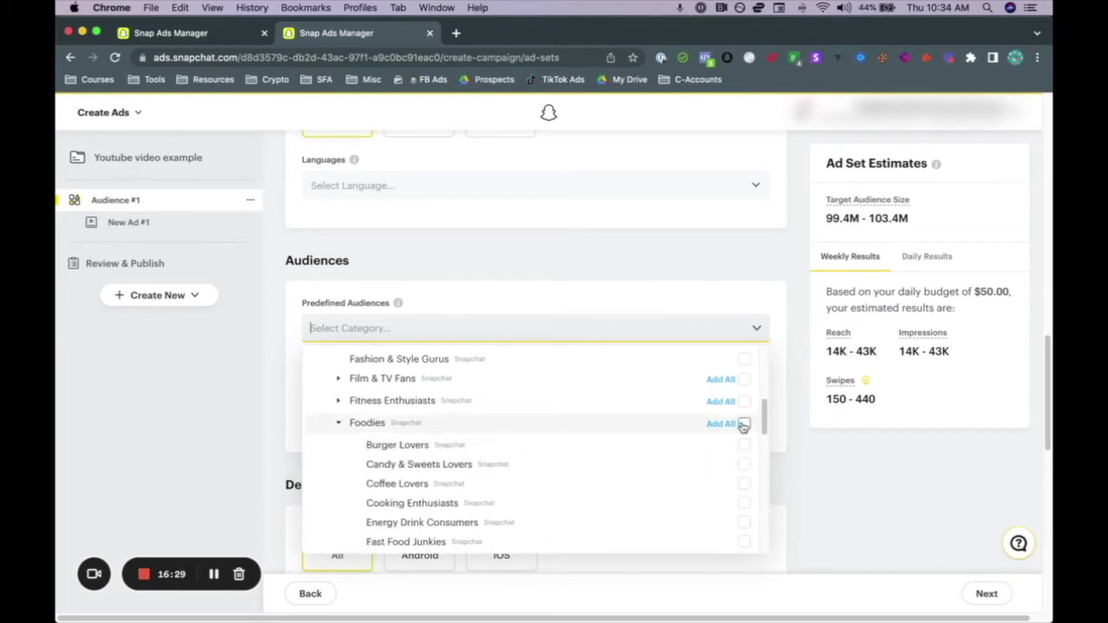
pyautogui.scroll(-1, 433, 445)
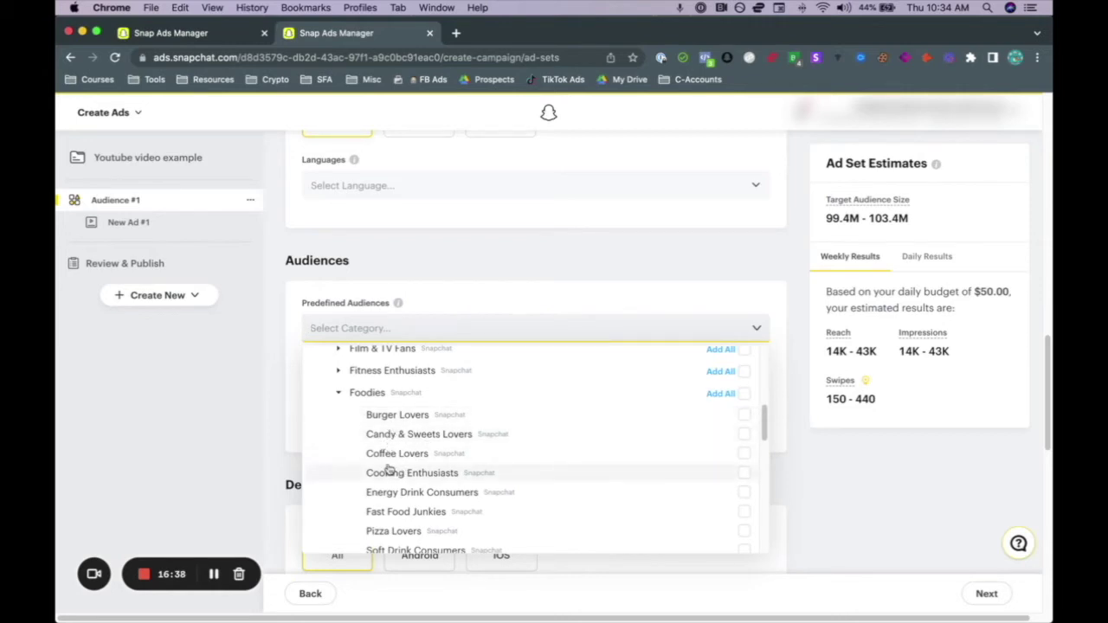
pyautogui.scroll(-1, 424, 478)
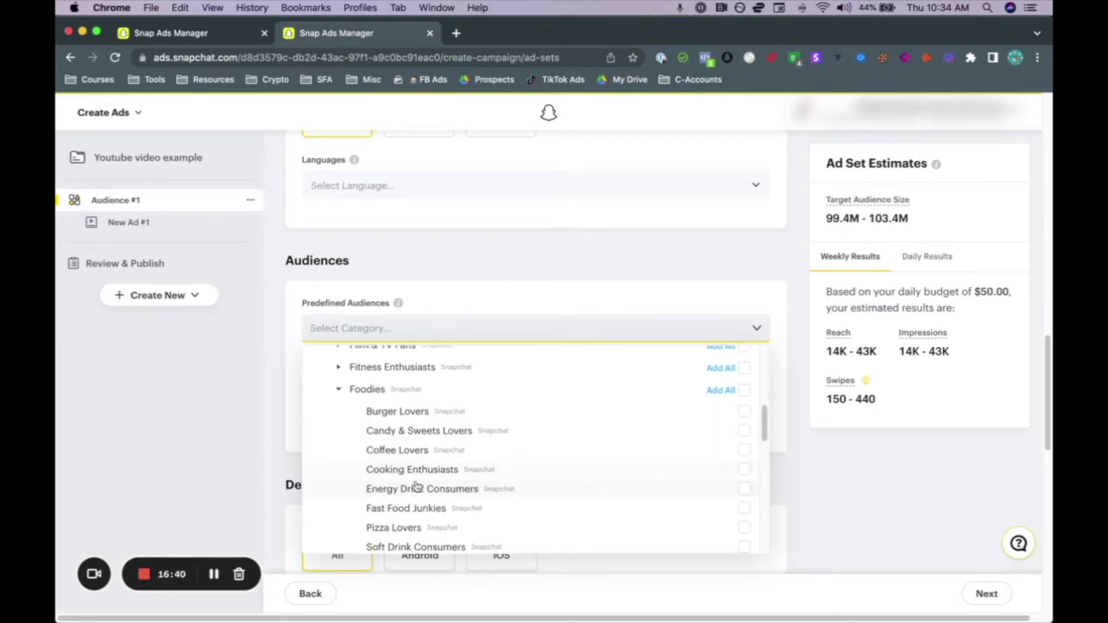
pyautogui.scroll(-3, 399, 489)
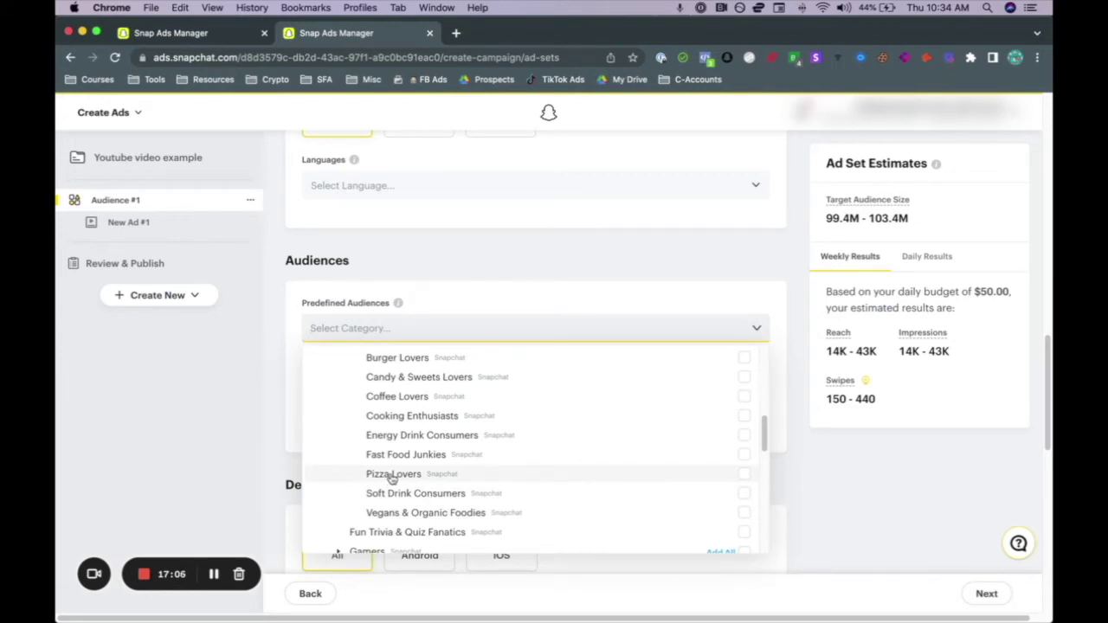
pyautogui.scroll(1, 443, 486)
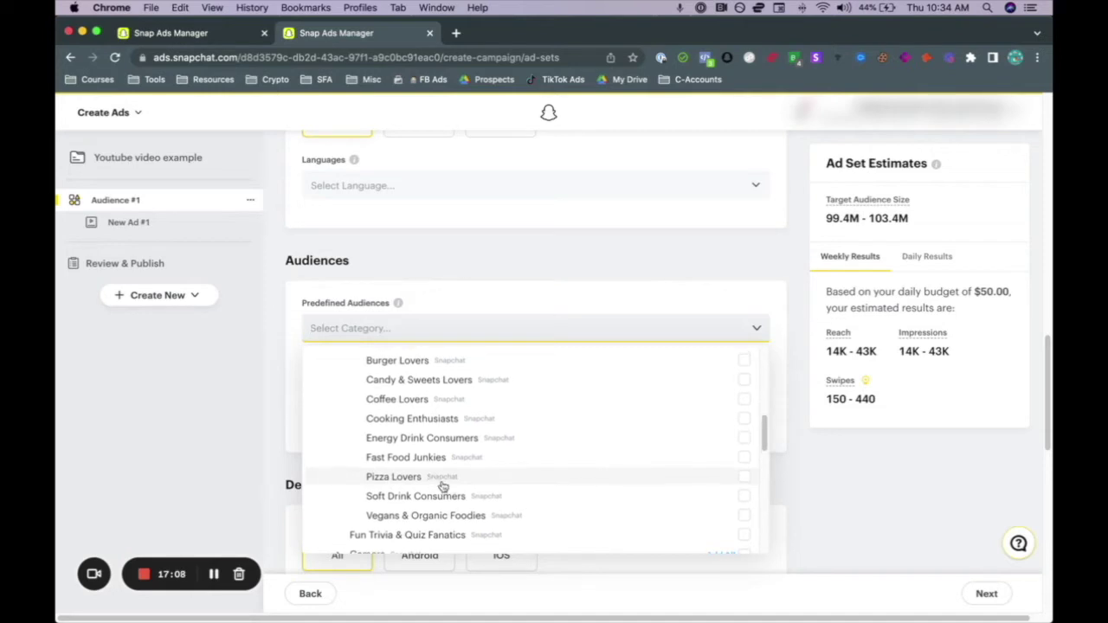
pyautogui.scroll(2, 445, 478)
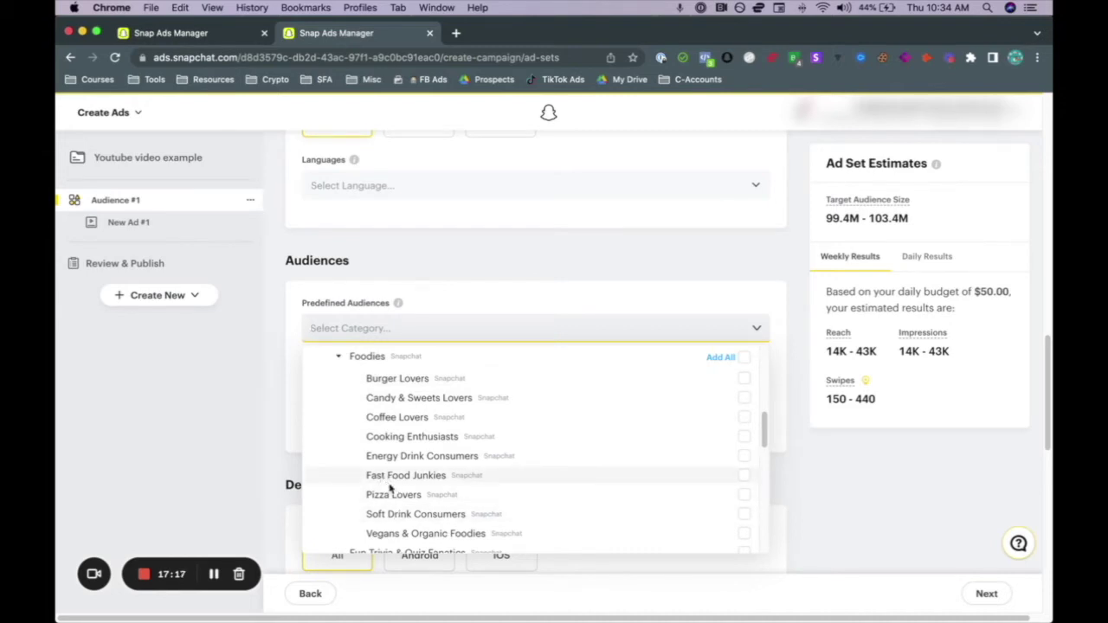
pyautogui.scroll(1, 396, 494)
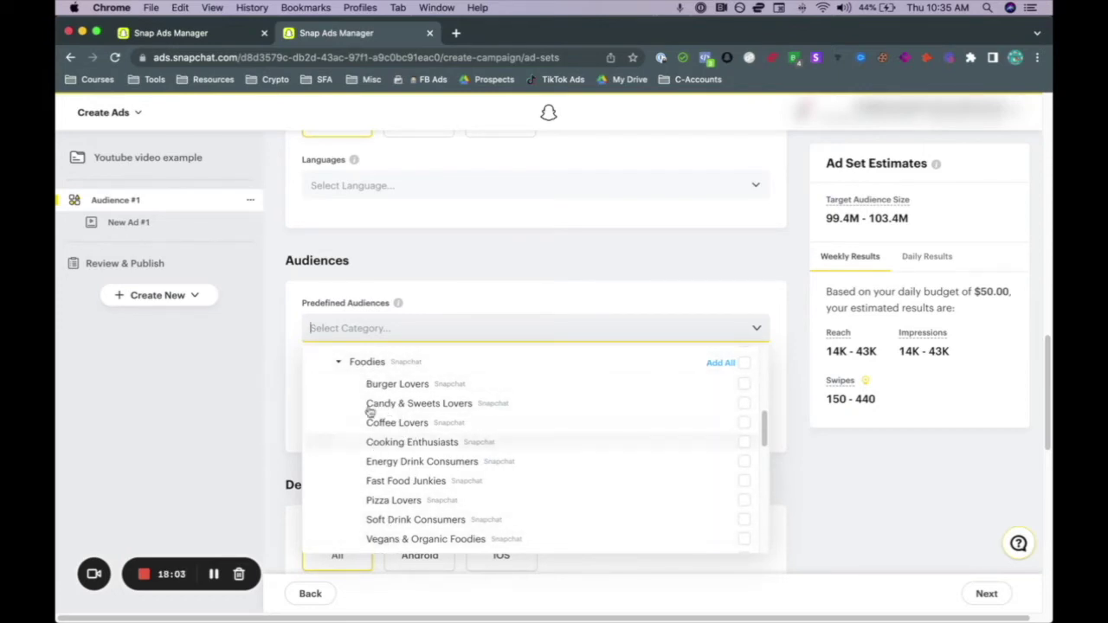
pyautogui.click(340, 365)
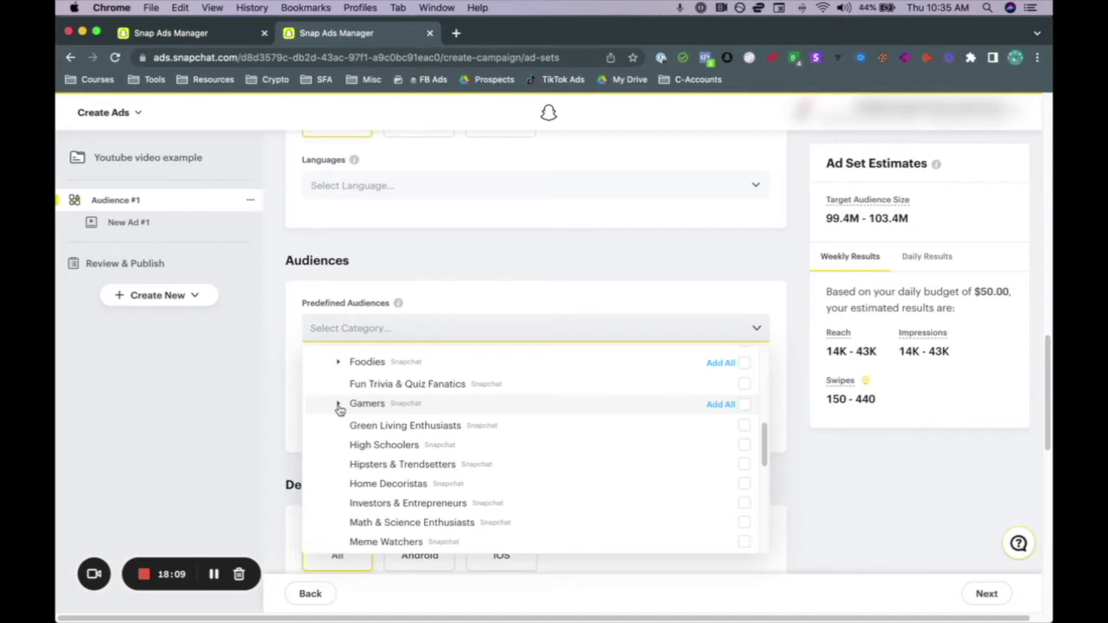
# Compare the subcategories of the Gamers group with those of Foodies, collapsing each group after viewing it.
pyautogui.scroll(-1, 339, 410)
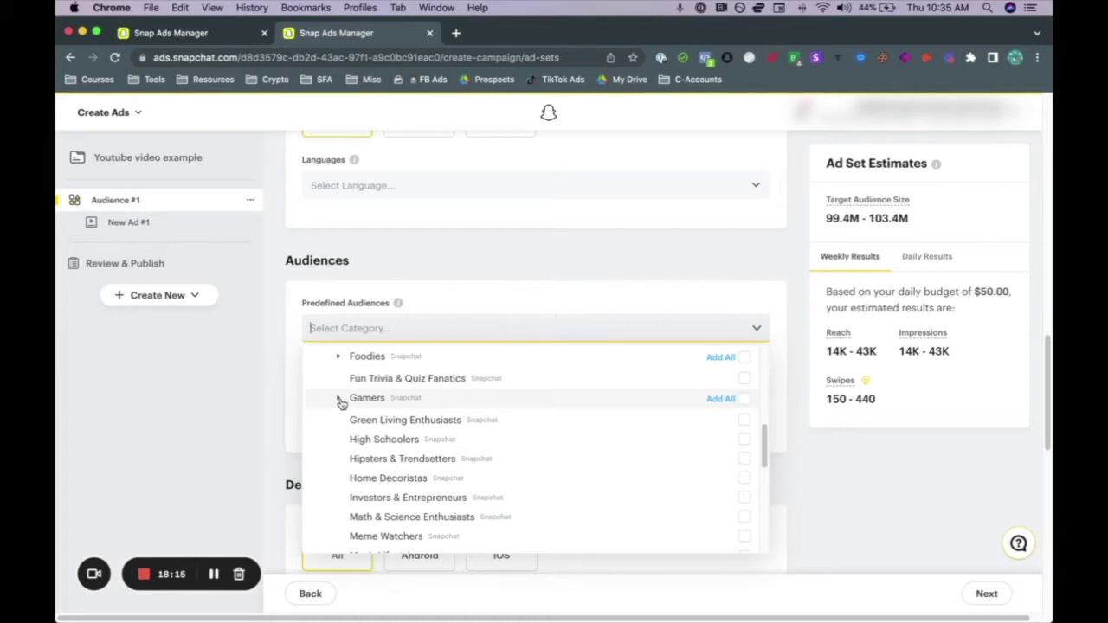
pyautogui.click(339, 401)
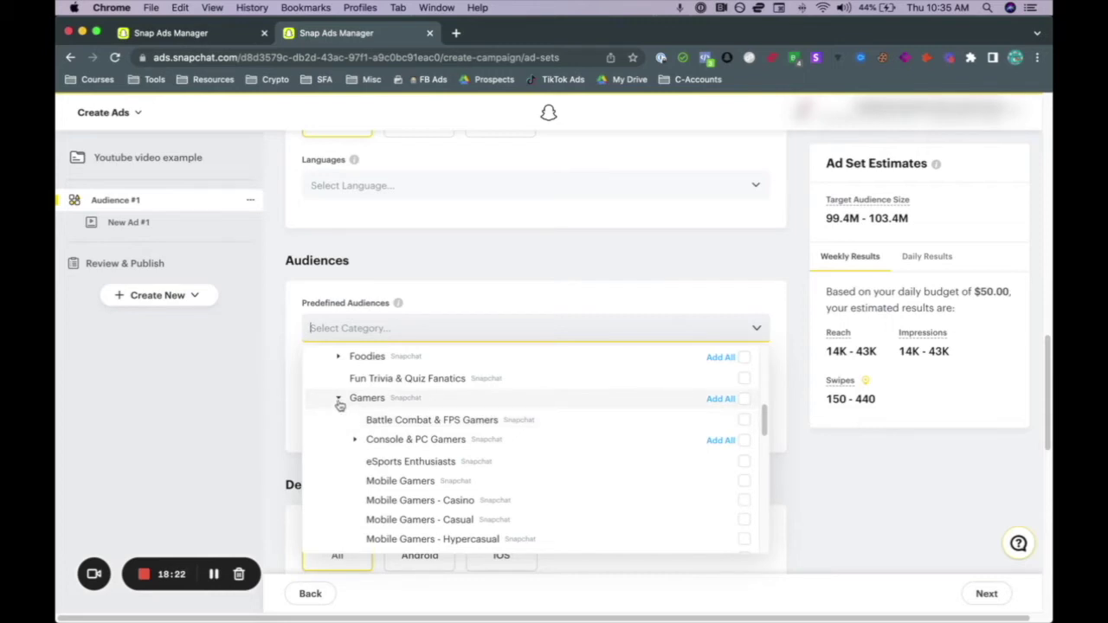
pyautogui.click(339, 401)
pyautogui.click(339, 357)
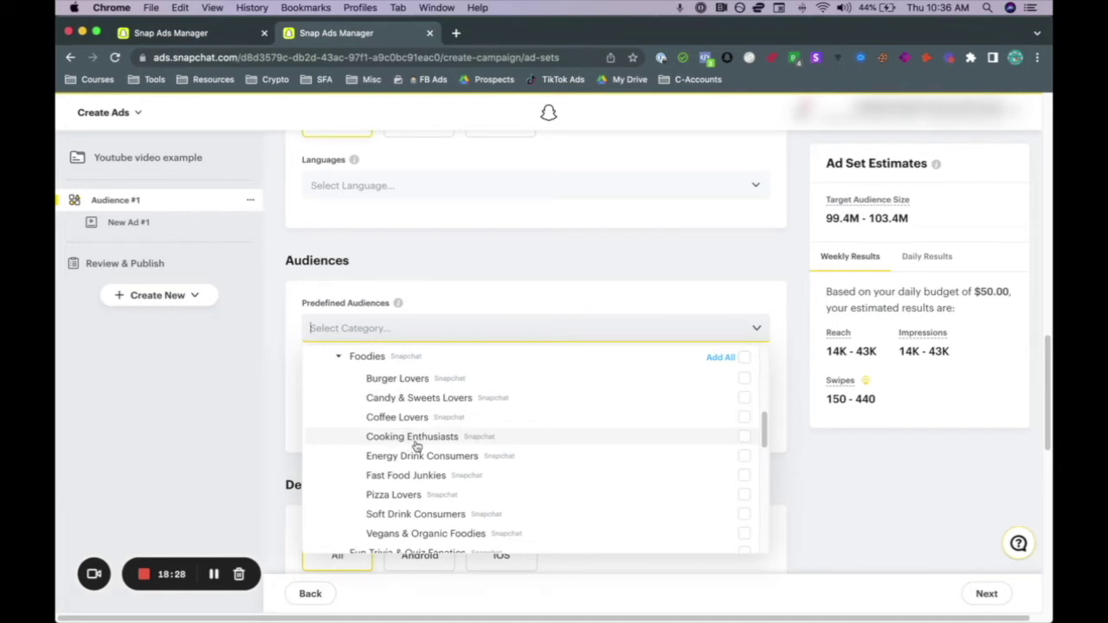
pyautogui.click(340, 360)
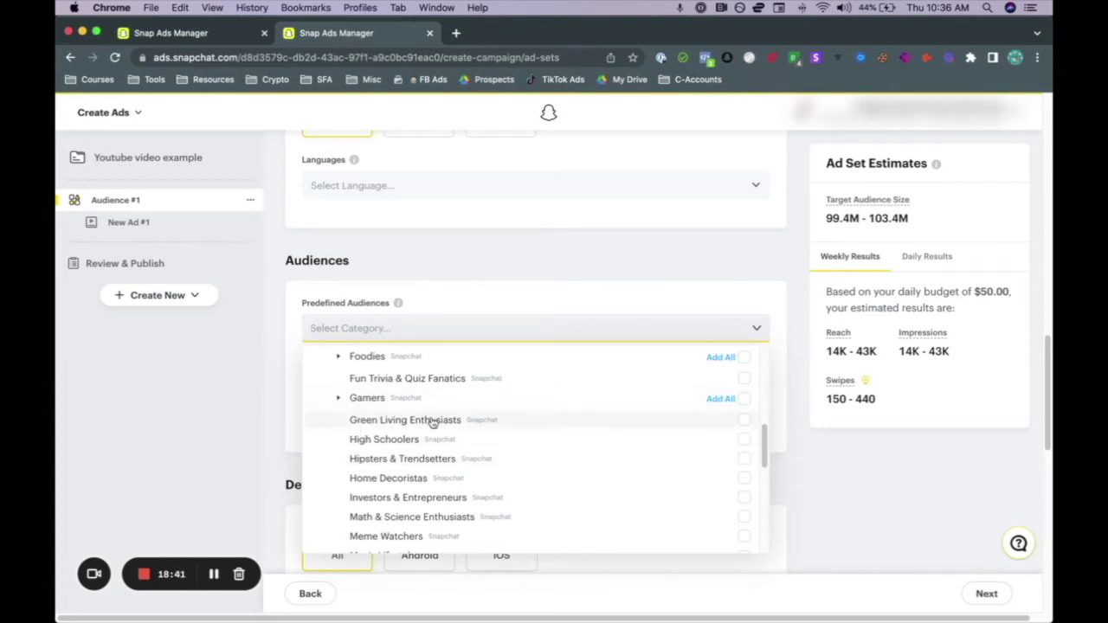
# Look through the categories around Meme Watchers, and inspect the Gamers group including its nested Console & PC Gamers options.
pyautogui.scroll(-1, 428, 524)
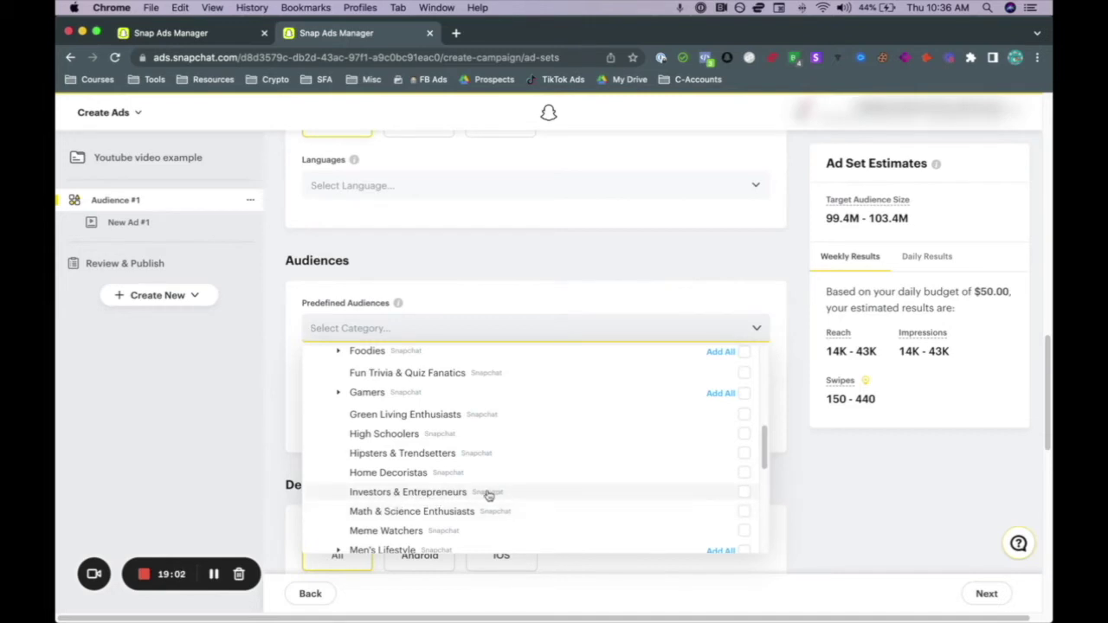
pyautogui.scroll(-2, 497, 493)
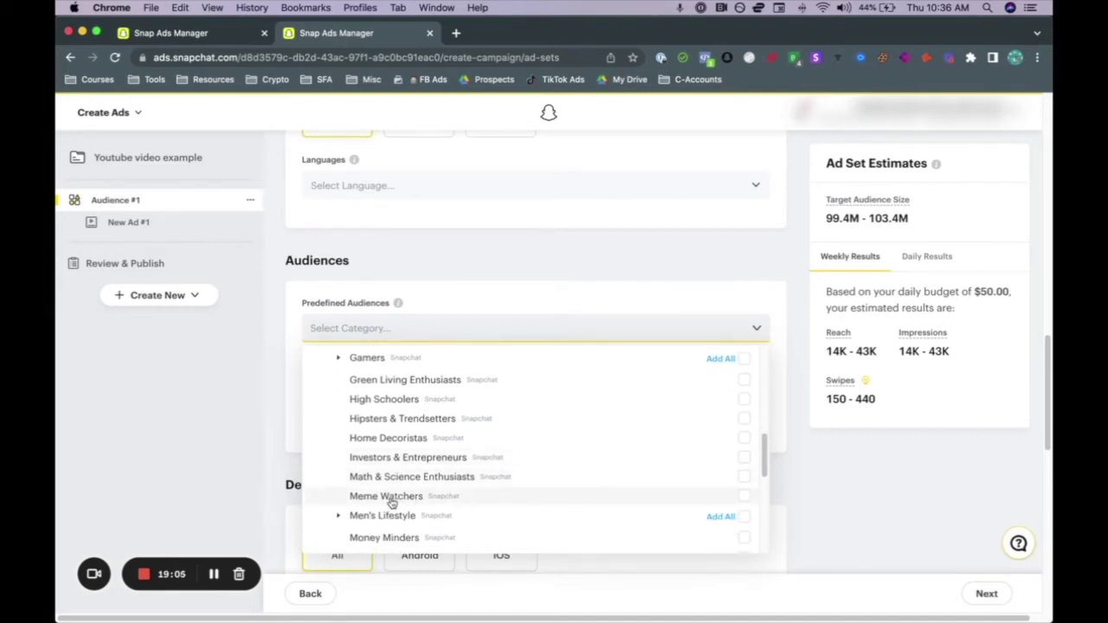
pyautogui.scroll(1, 422, 496)
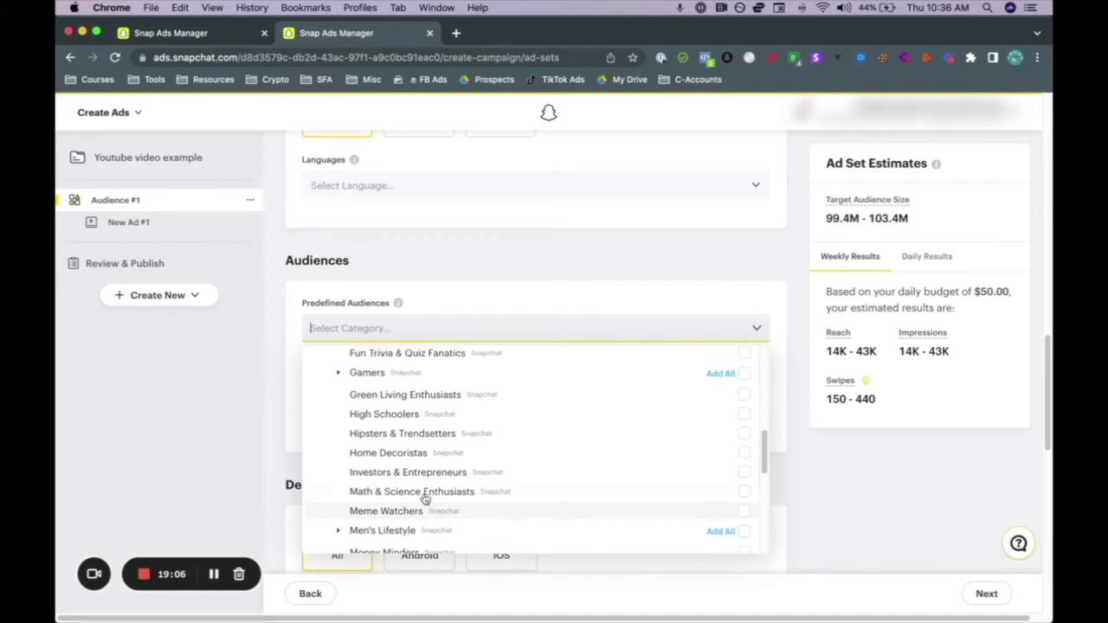
pyautogui.click(339, 378)
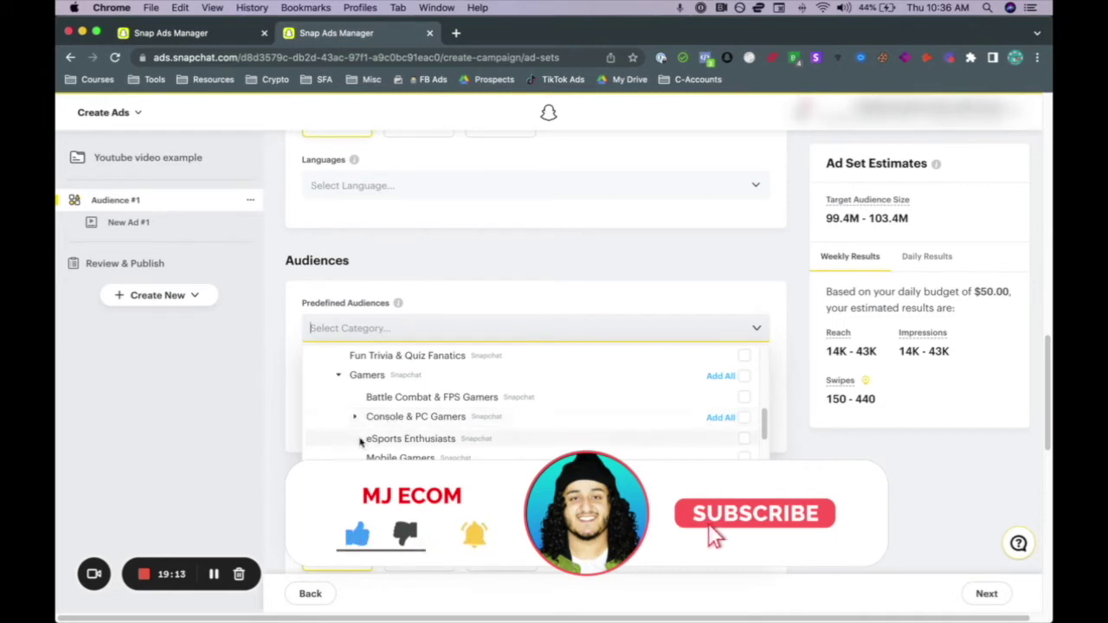
pyautogui.click(354, 418)
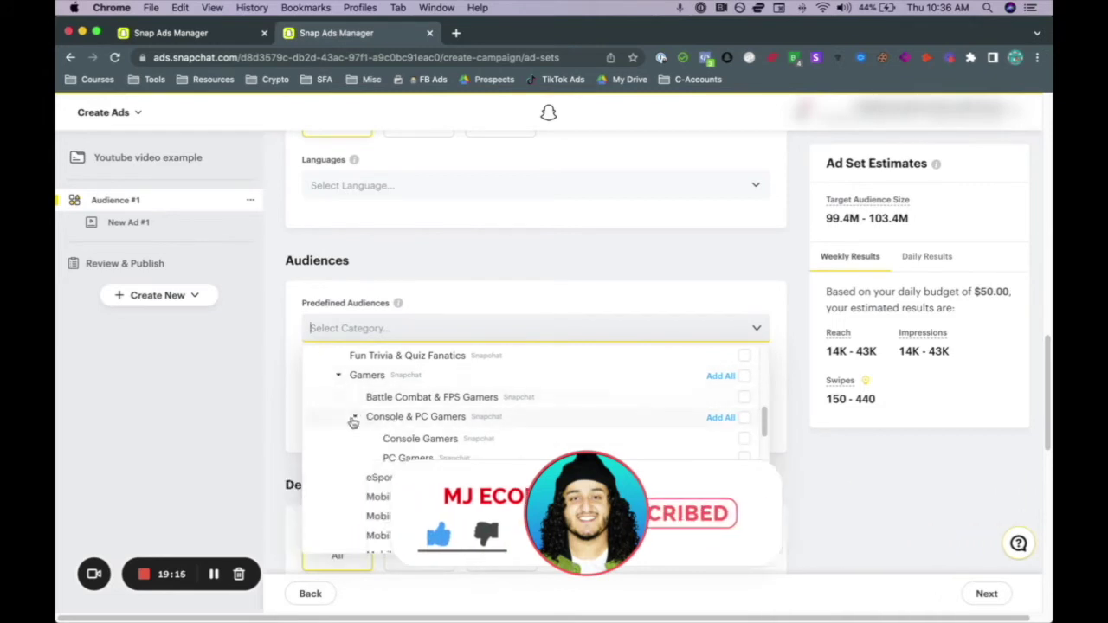
pyautogui.click(339, 376)
# Check which subcategories the Men's Lifestyle group contains, and collapse it again.
pyautogui.scroll(-3, 354, 420)
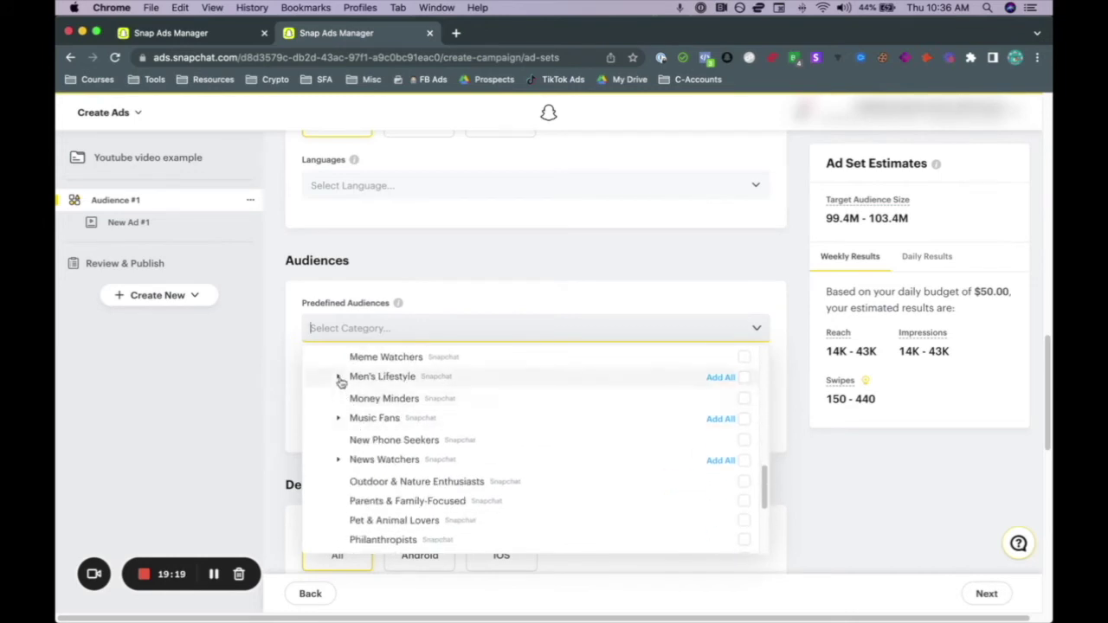
pyautogui.click(340, 379)
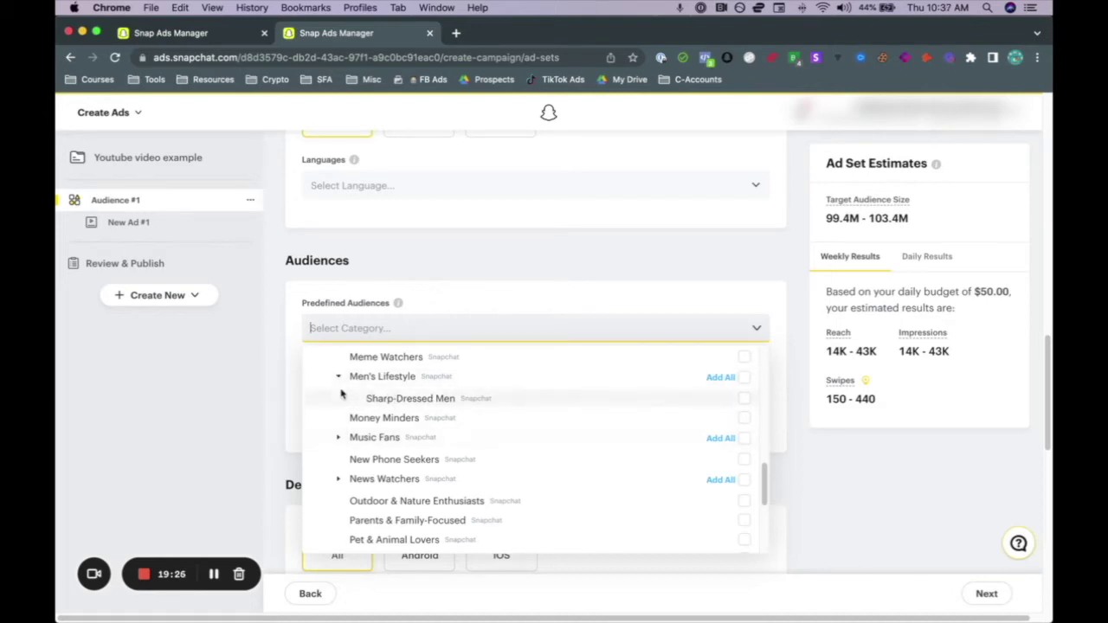
pyautogui.click(339, 377)
# Expand the Music Fans group and review its genre-based audience subcategories.
pyautogui.click(338, 418)
pyautogui.scroll(-1, 407, 465)
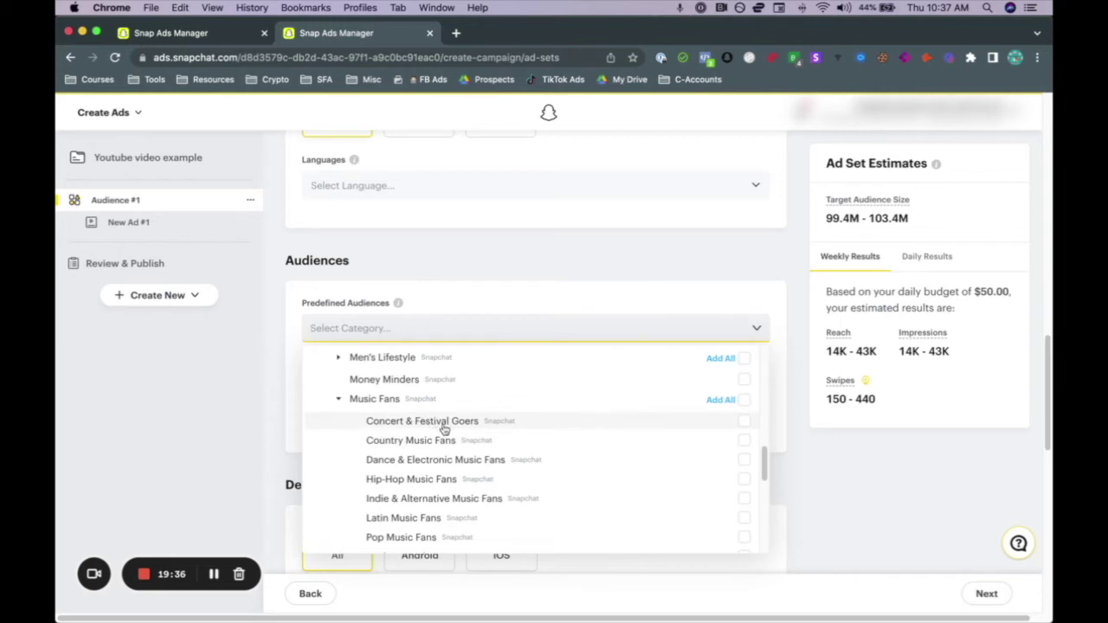
pyautogui.scroll(-1, 416, 489)
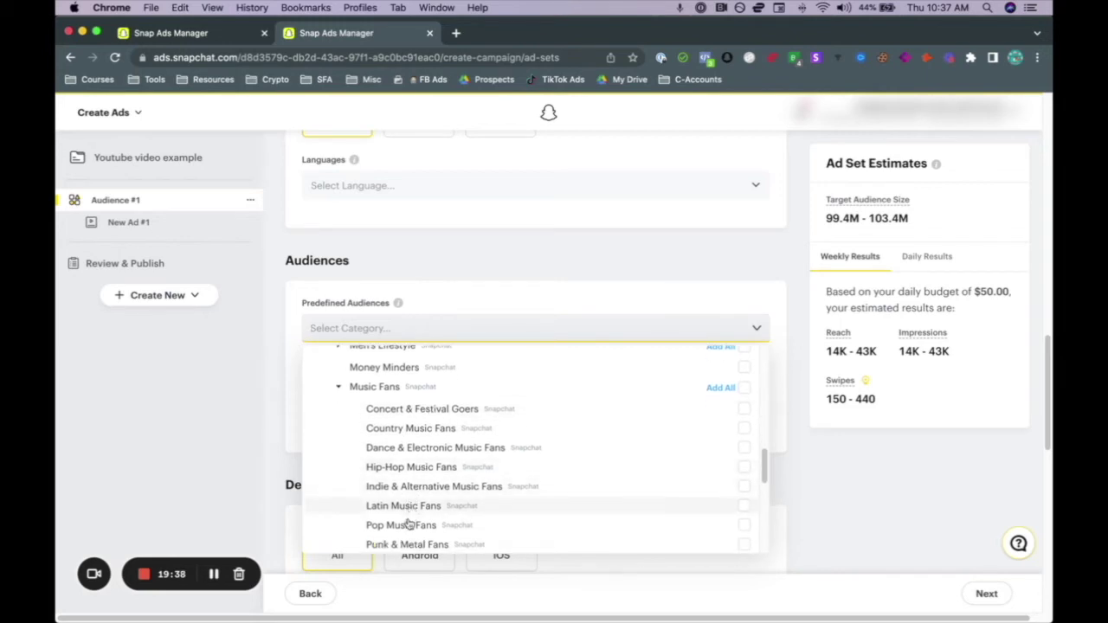
pyautogui.scroll(-3, 407, 485)
pyautogui.scroll(-1, 409, 513)
pyautogui.scroll(4, 404, 511)
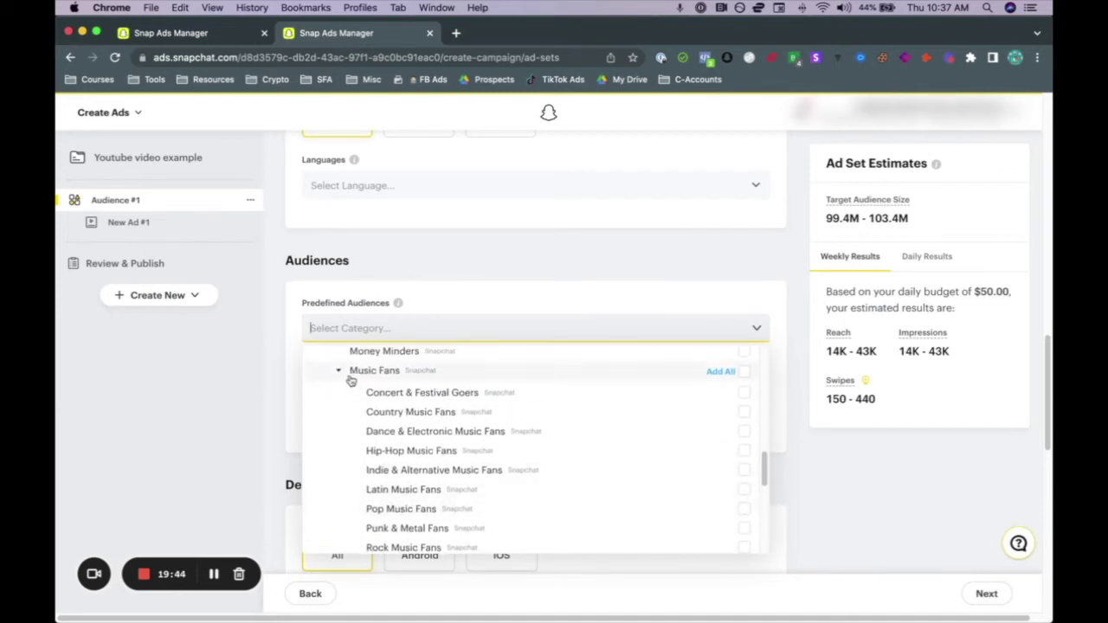
# Collapse the Music Fans group, and review the subcategories of the Shoppers group before collapsing it as well.
pyautogui.click(345, 379)
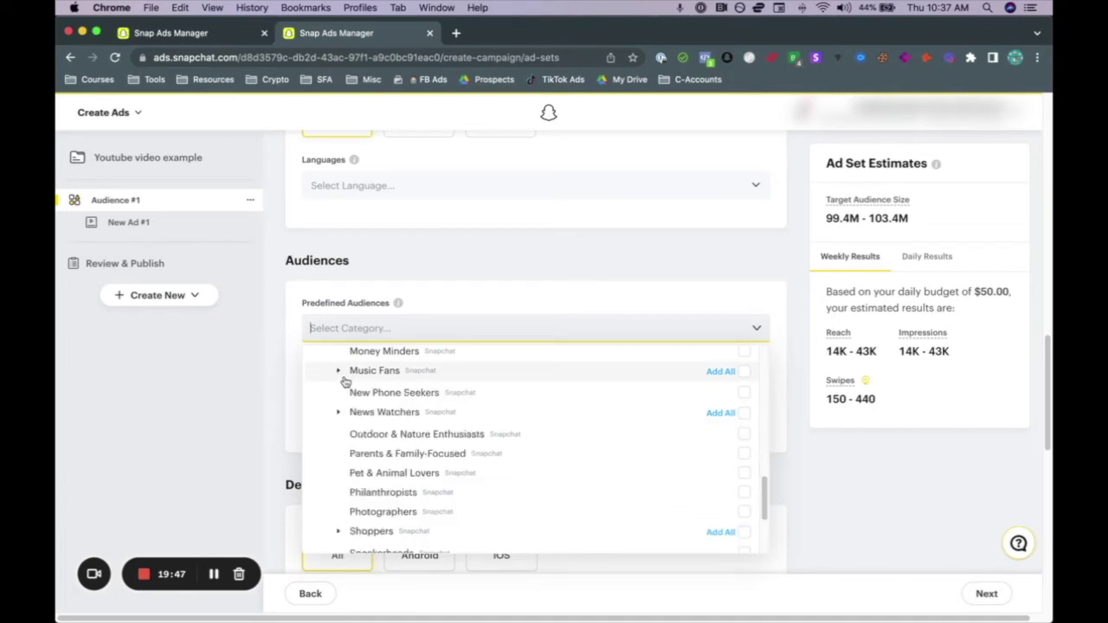
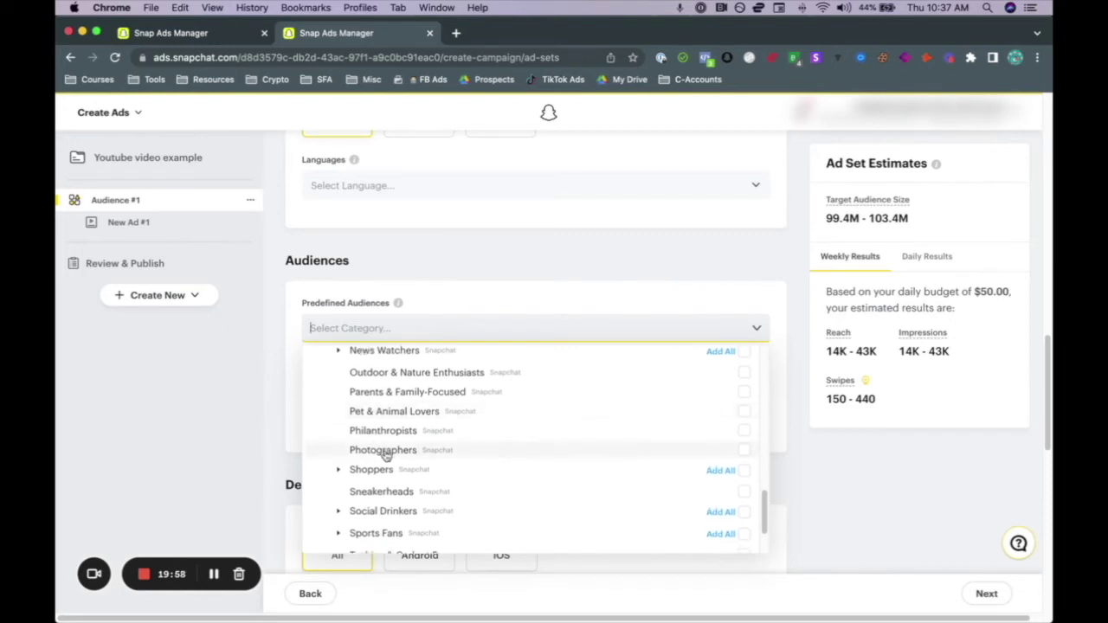
pyautogui.click(340, 425)
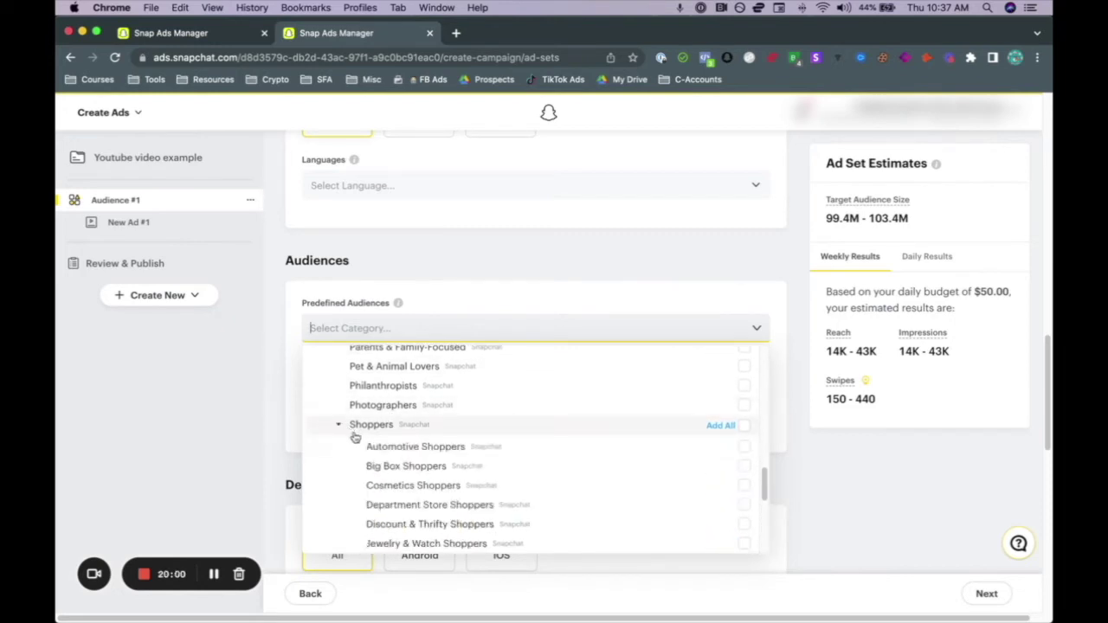
pyautogui.scroll(-2, 381, 446)
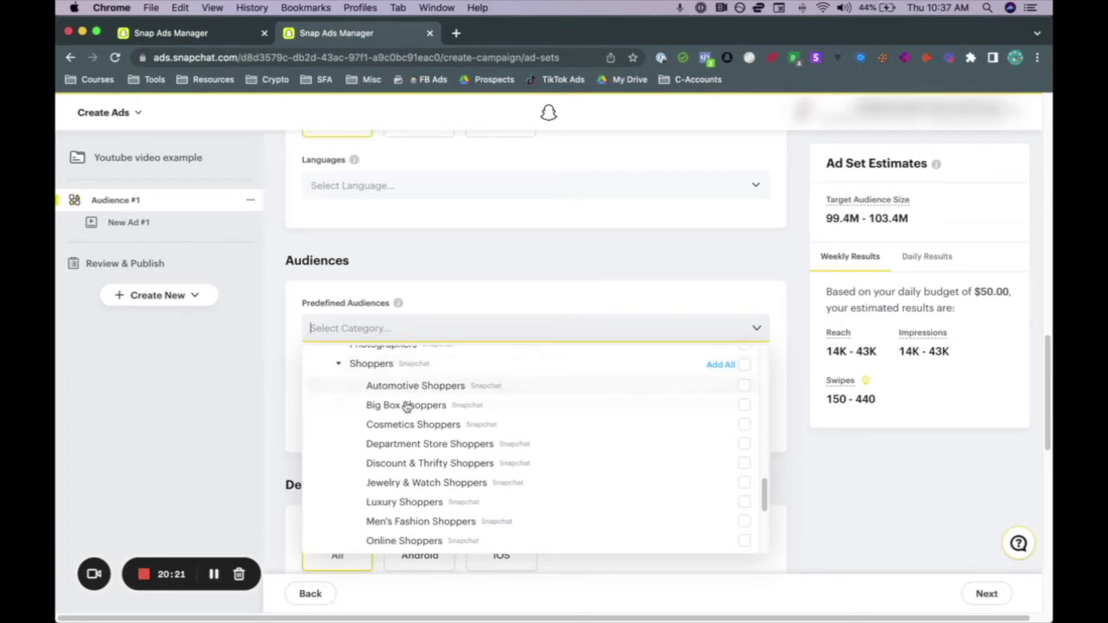
pyautogui.scroll(-1, 404, 409)
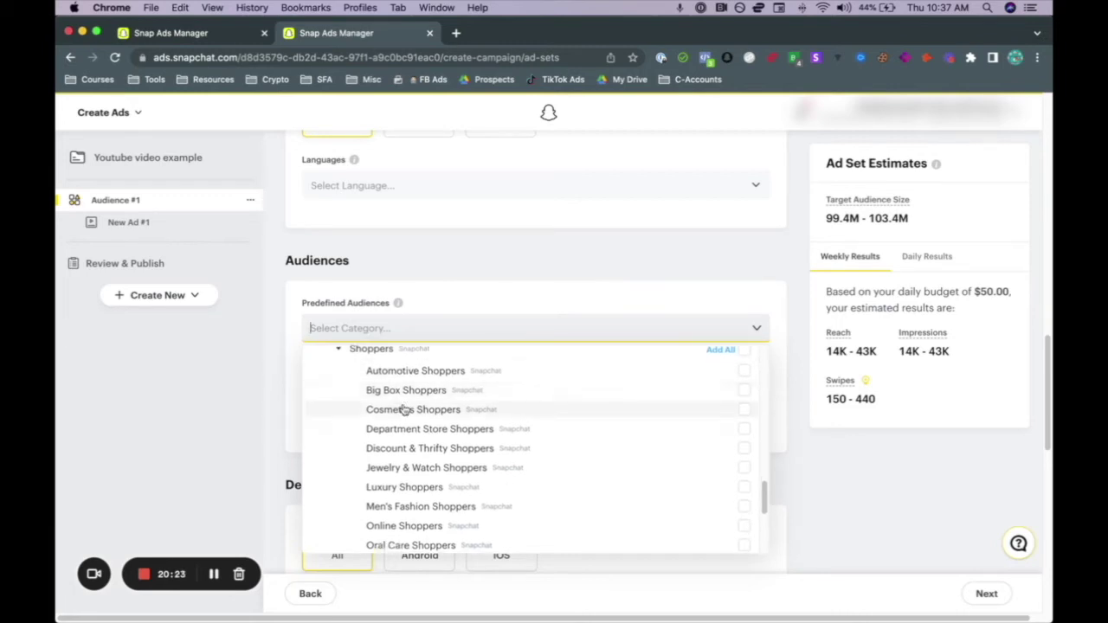
pyautogui.scroll(1, 403, 409)
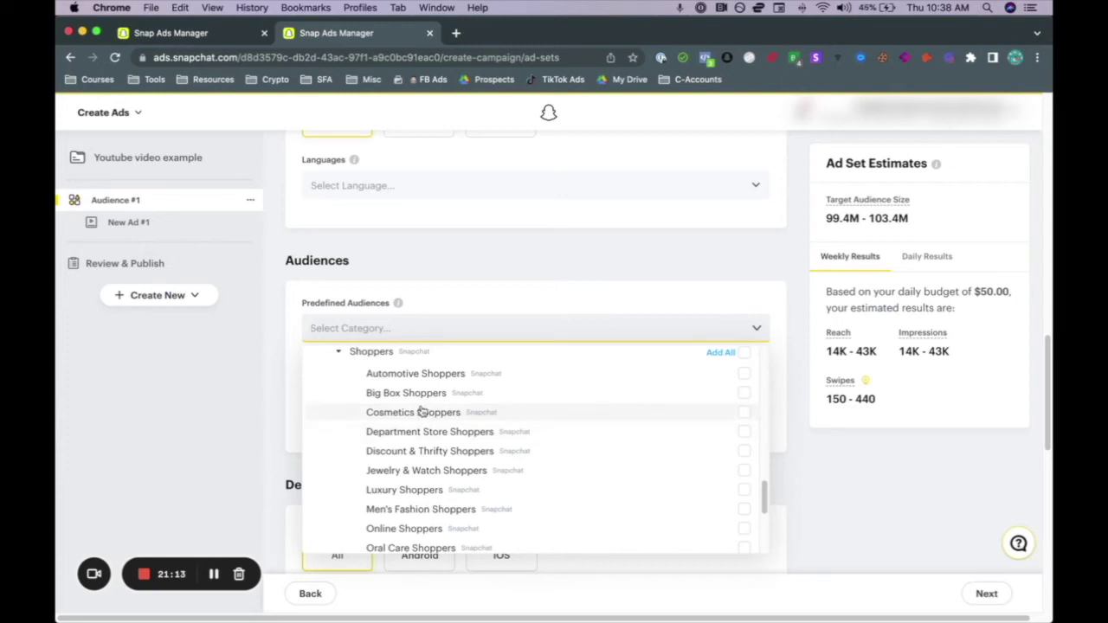
pyautogui.scroll(-2, 390, 519)
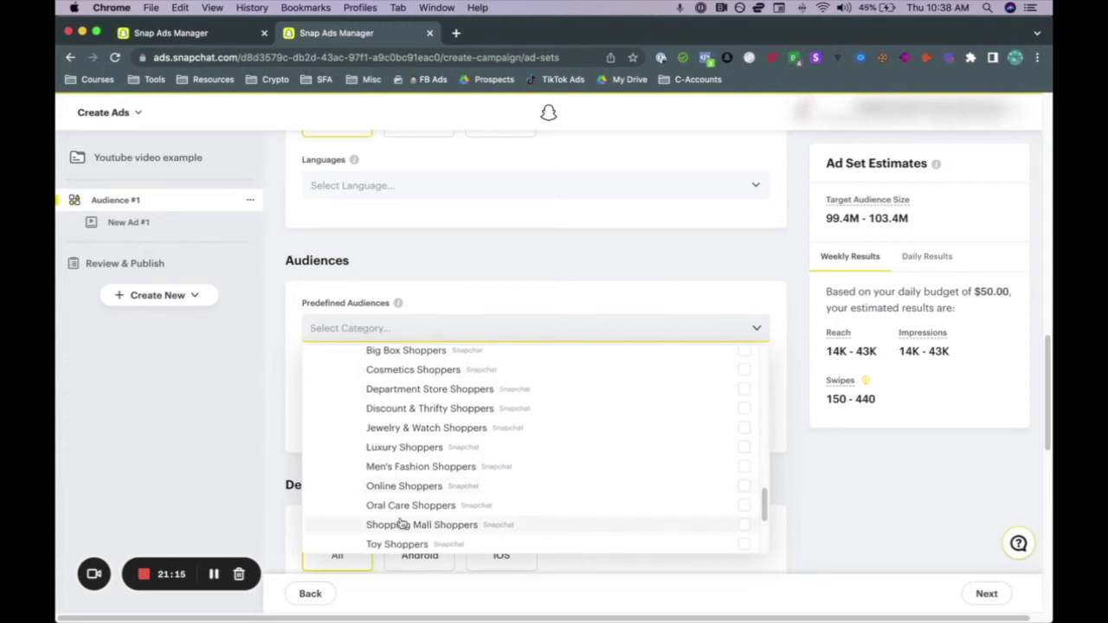
pyautogui.scroll(-3, 399, 522)
pyautogui.scroll(6, 396, 517)
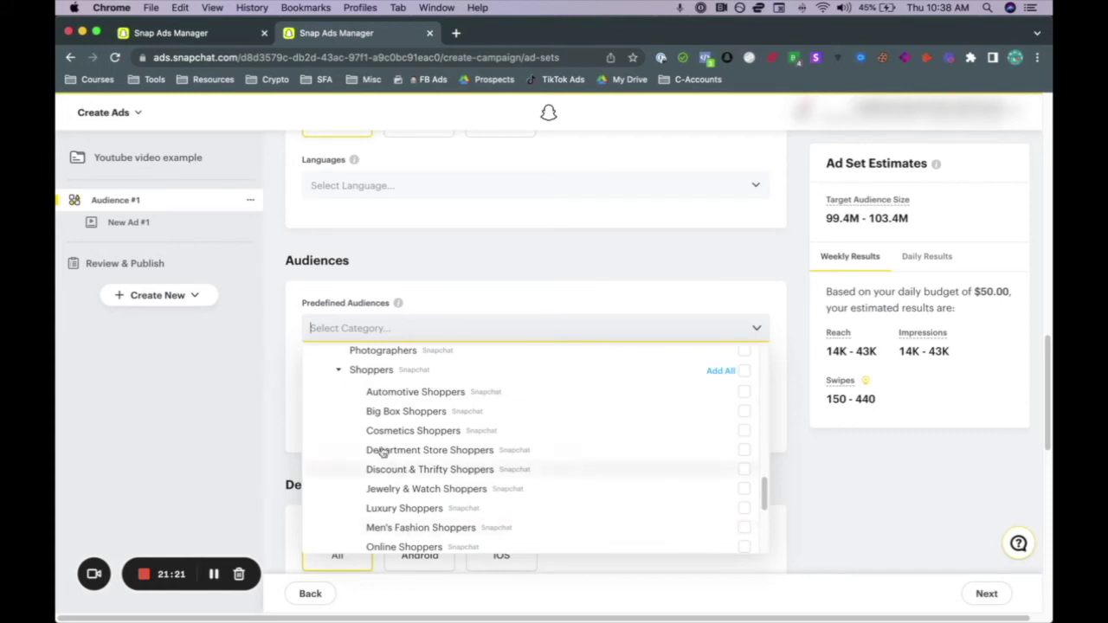
pyautogui.click(338, 373)
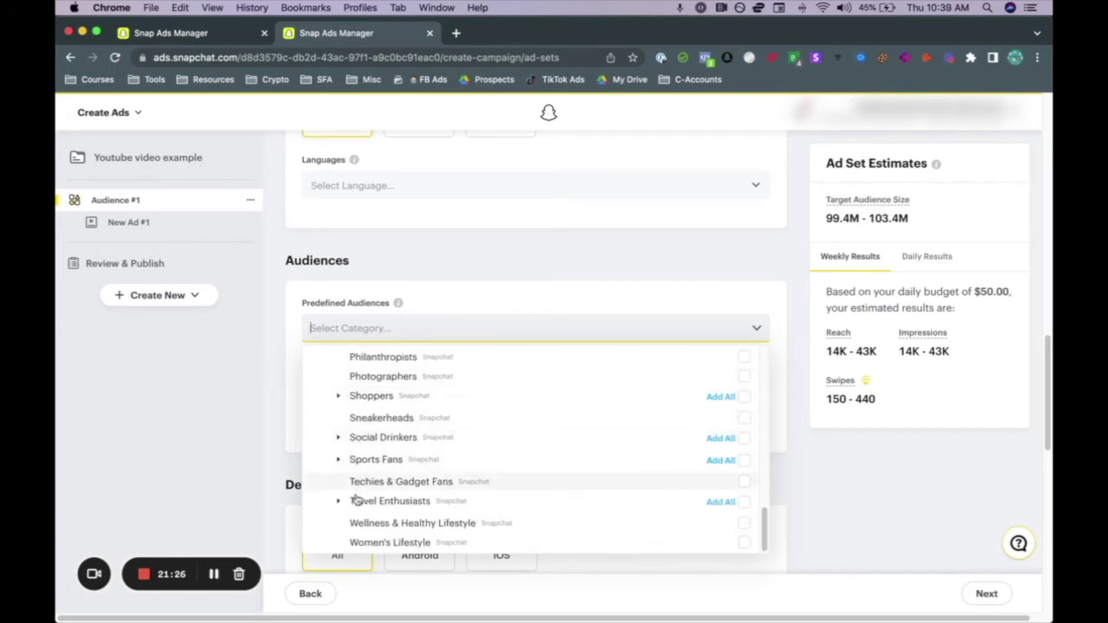
# Check which sport-based subcategories the Sports Fans group contains, and collapse it again.
pyautogui.scroll(-1, 358, 502)
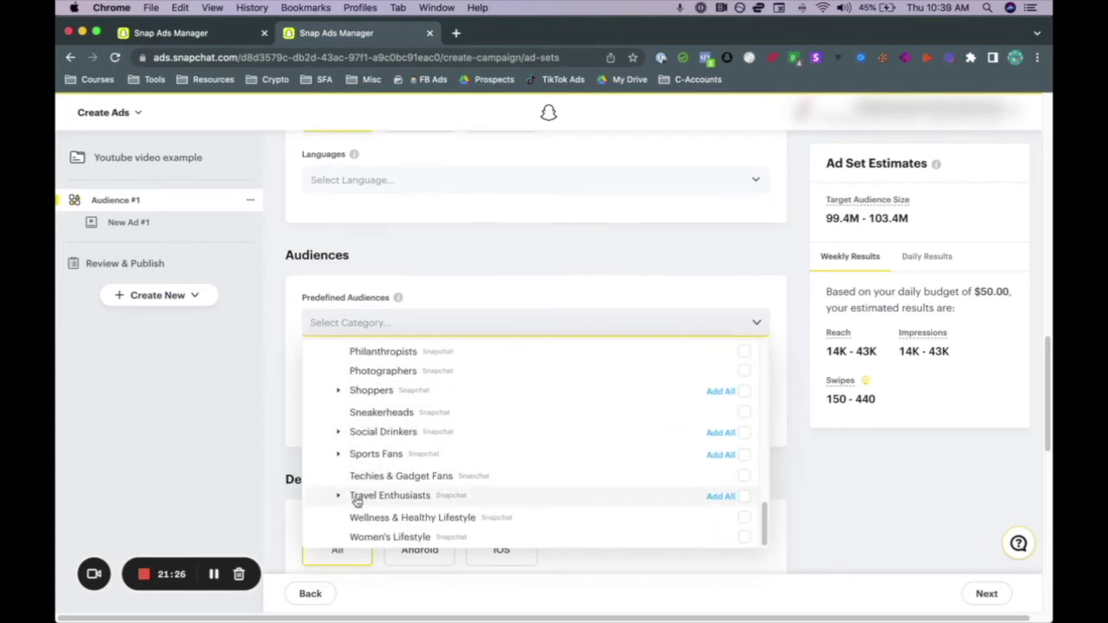
pyautogui.click(338, 454)
pyautogui.scroll(-2, 400, 508)
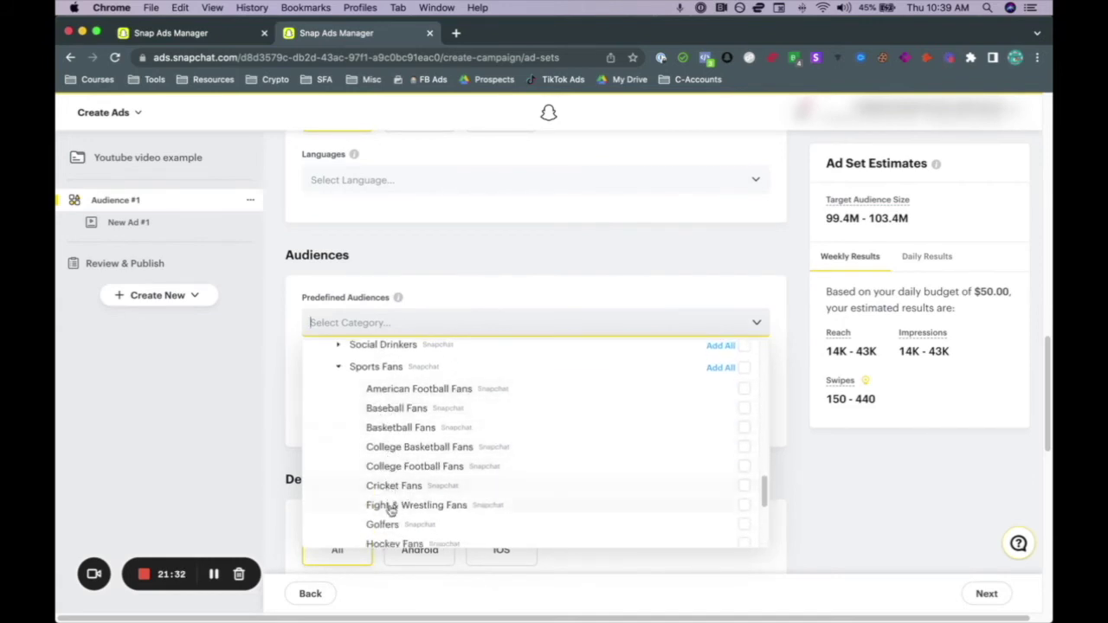
pyautogui.click(338, 367)
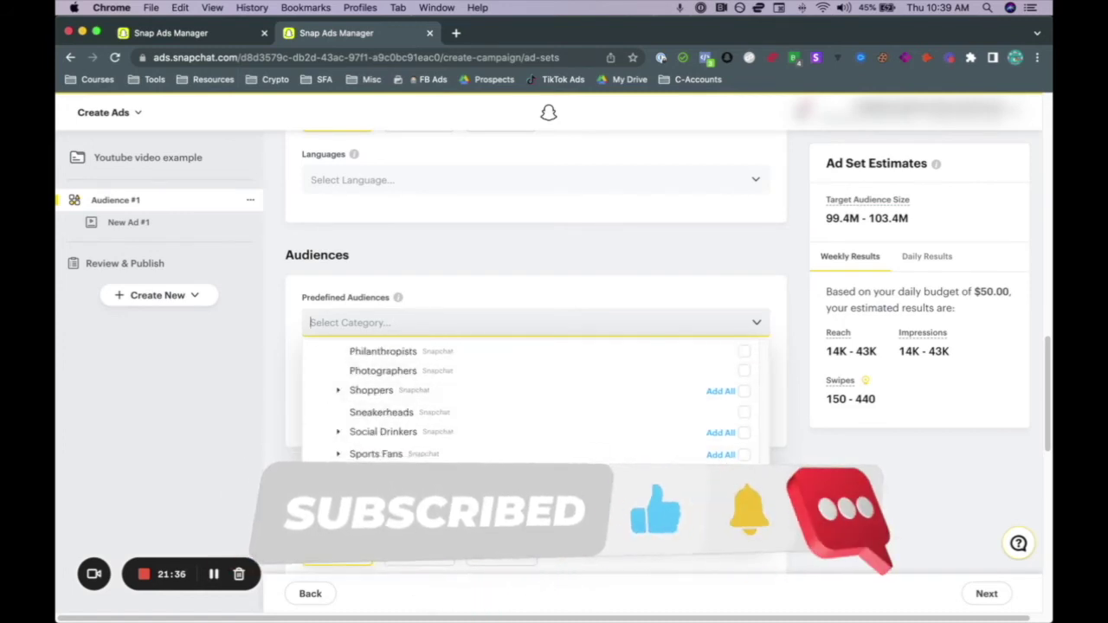
# Expand the Travel Enthusiasts group, review its traveler subcategories, and collapse it again.
pyautogui.scroll(-2, 420, 494)
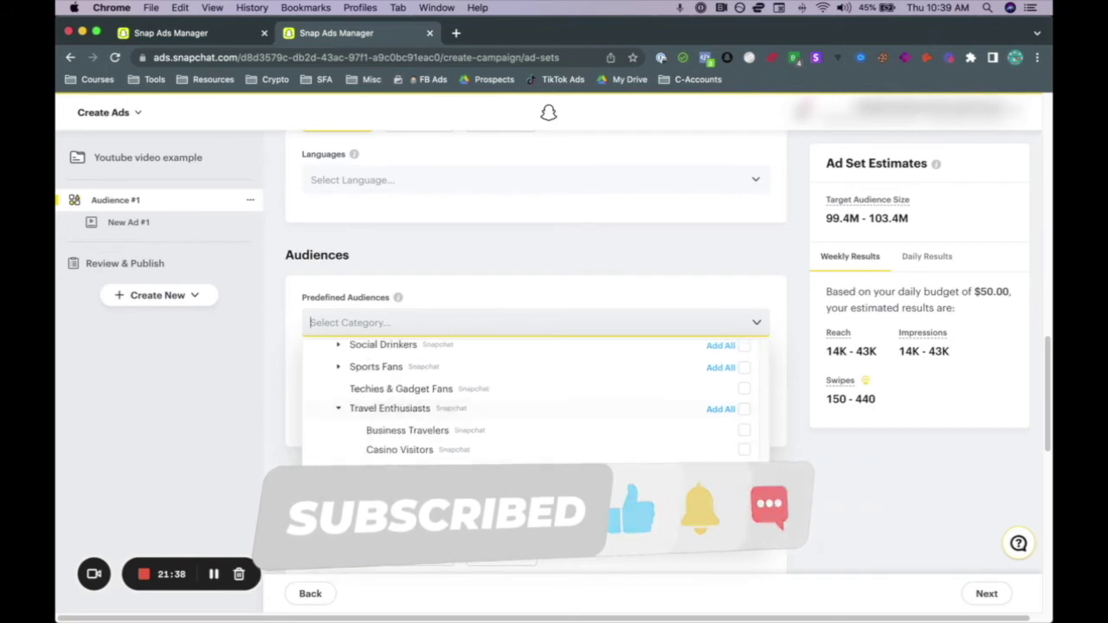
pyautogui.scroll(-2, 422, 493)
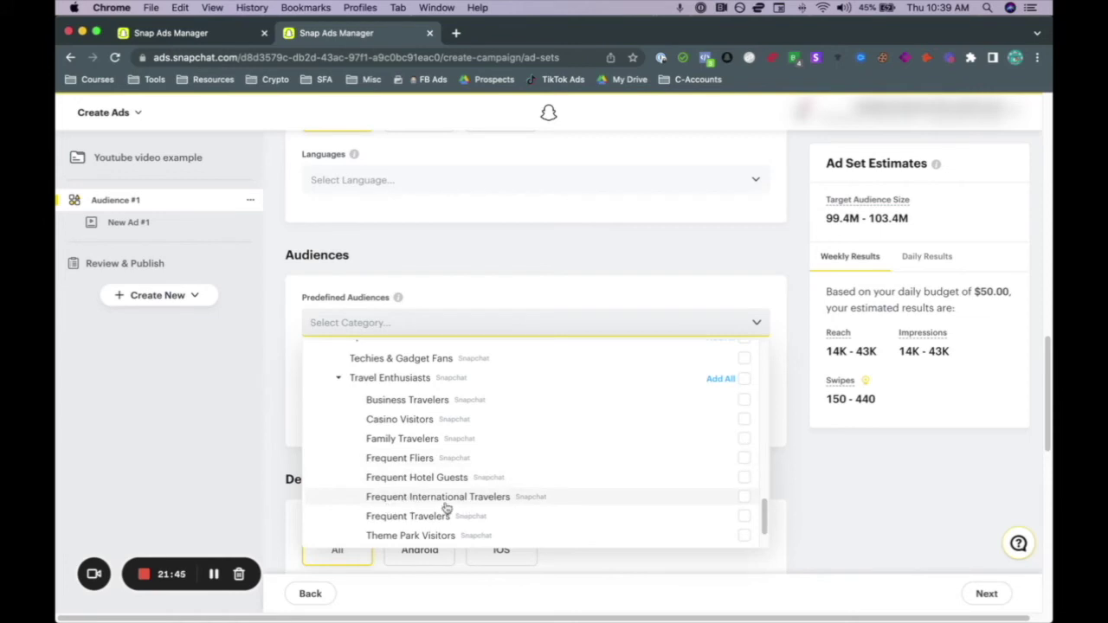
pyautogui.scroll(-2, 446, 511)
pyautogui.scroll(2, 414, 499)
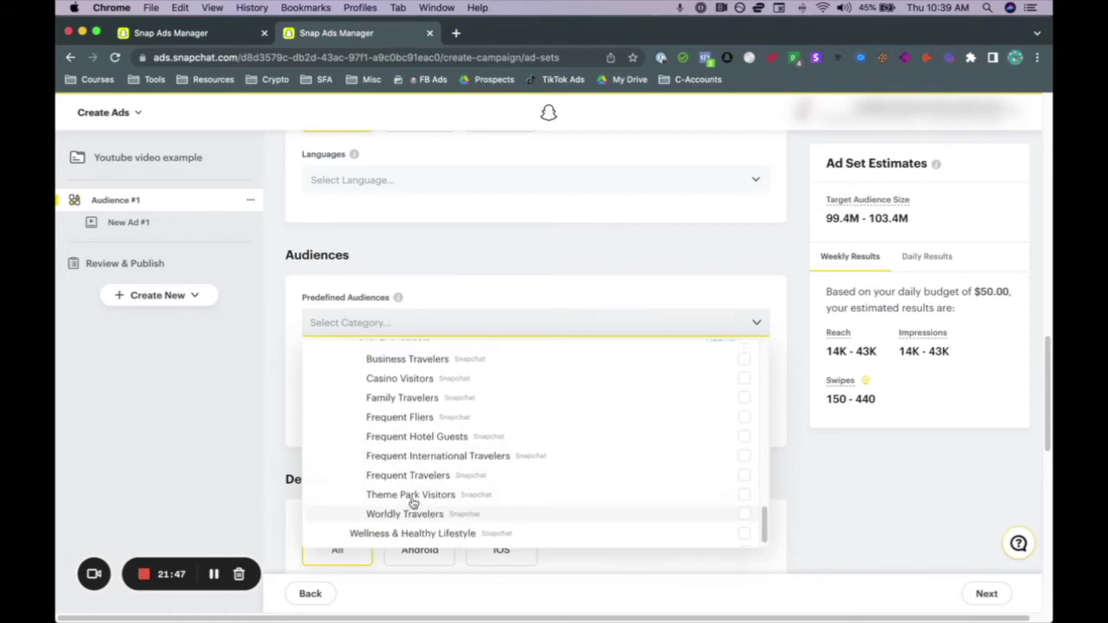
pyautogui.click(340, 364)
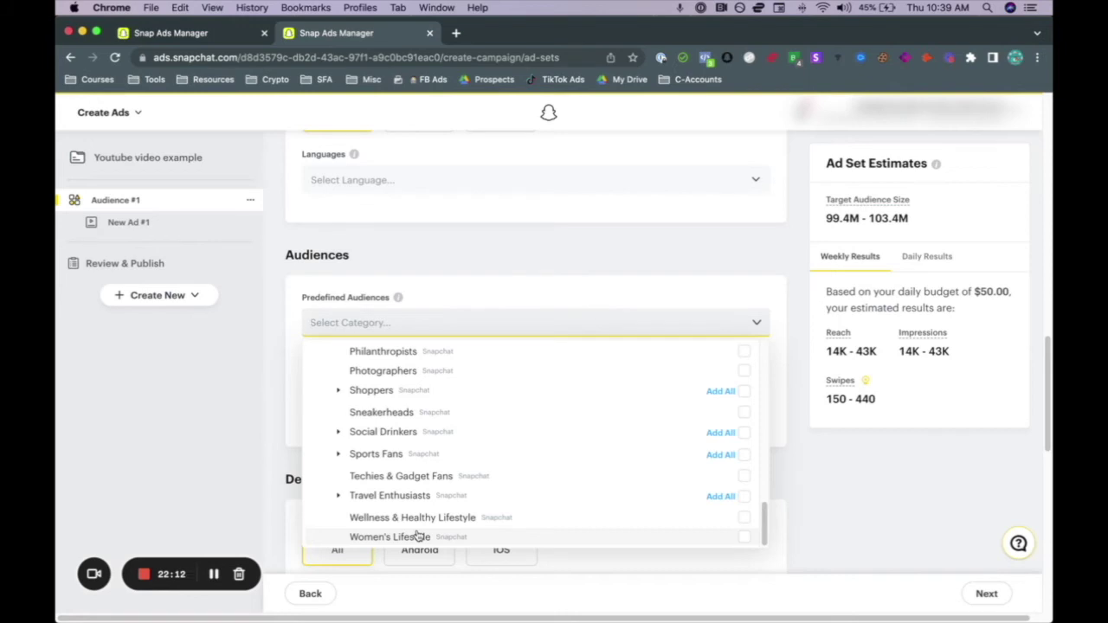
# Add the whole Fitness Enthusiasts category under Lifestyles to the ad set's predefined audiences and close the category list.
pyautogui.scroll(-1, 416, 537)
pyautogui.scroll(3, 418, 484)
pyautogui.scroll(5, 418, 454)
pyautogui.scroll(4, 416, 447)
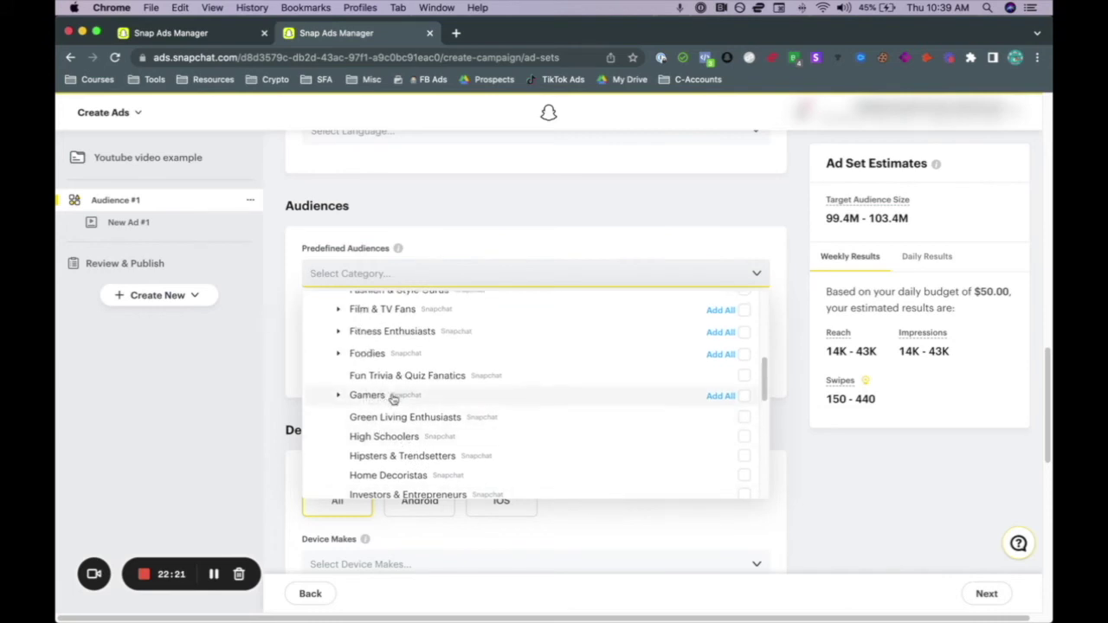
pyautogui.scroll(1, 392, 399)
pyautogui.click(744, 348)
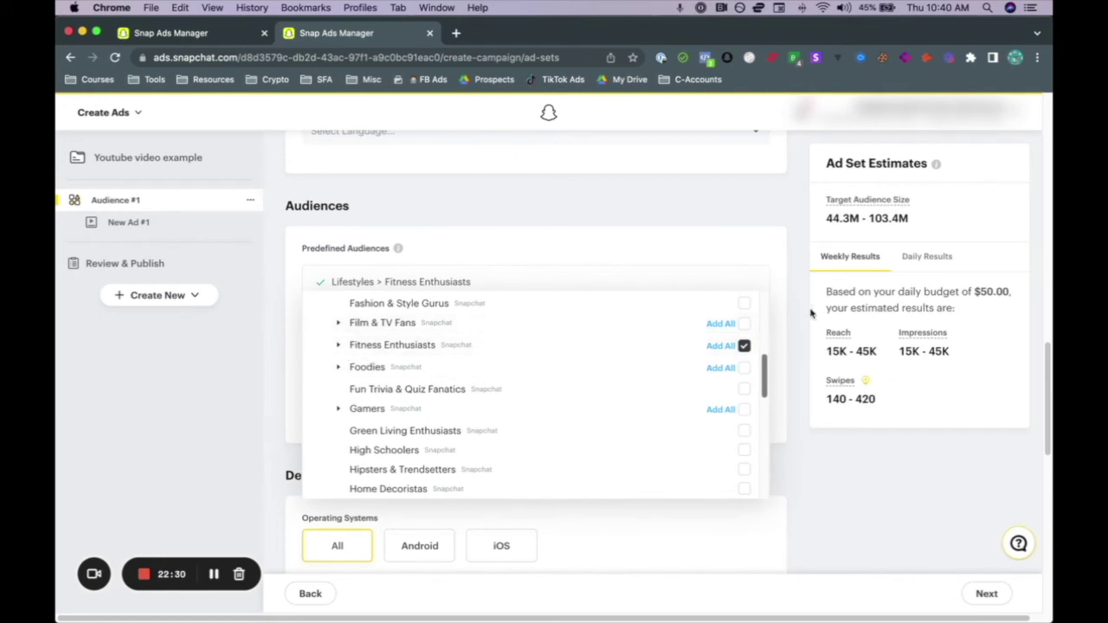
pyautogui.click(770, 310)
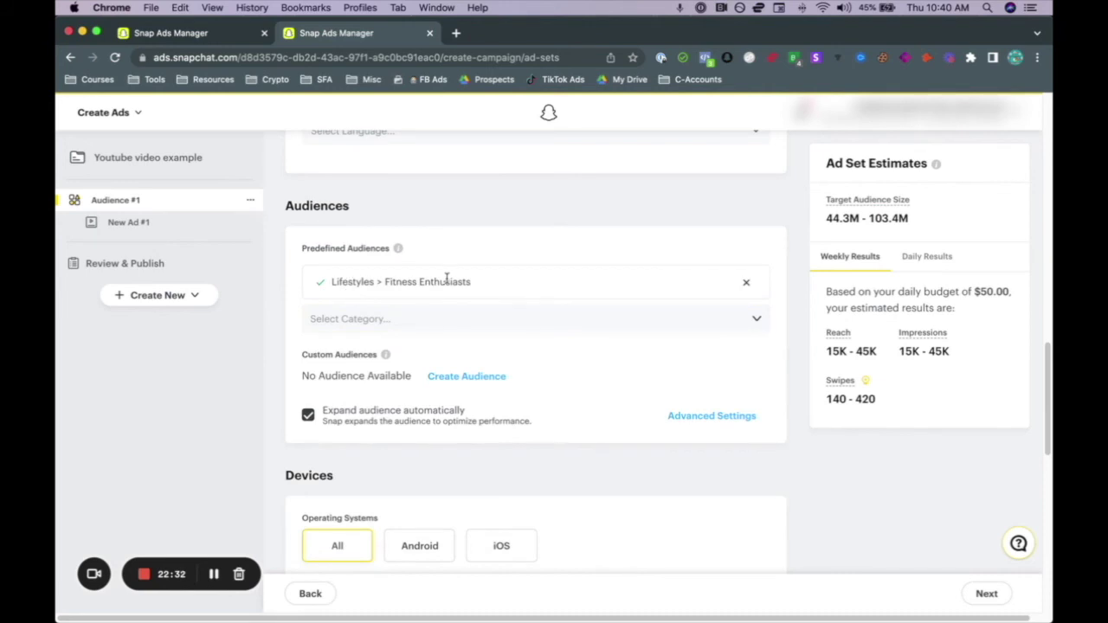
# Add the whole Gamers category under Lifestyles as a second predefined audience and close the category list.
pyautogui.click(533, 319)
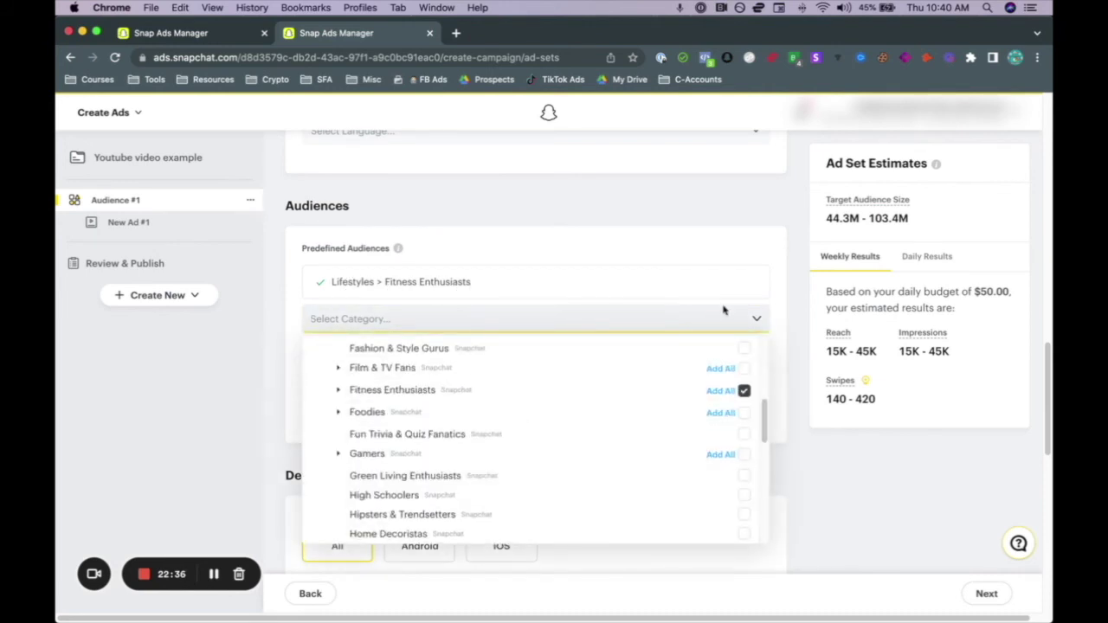
pyautogui.click(787, 317)
pyautogui.click(501, 321)
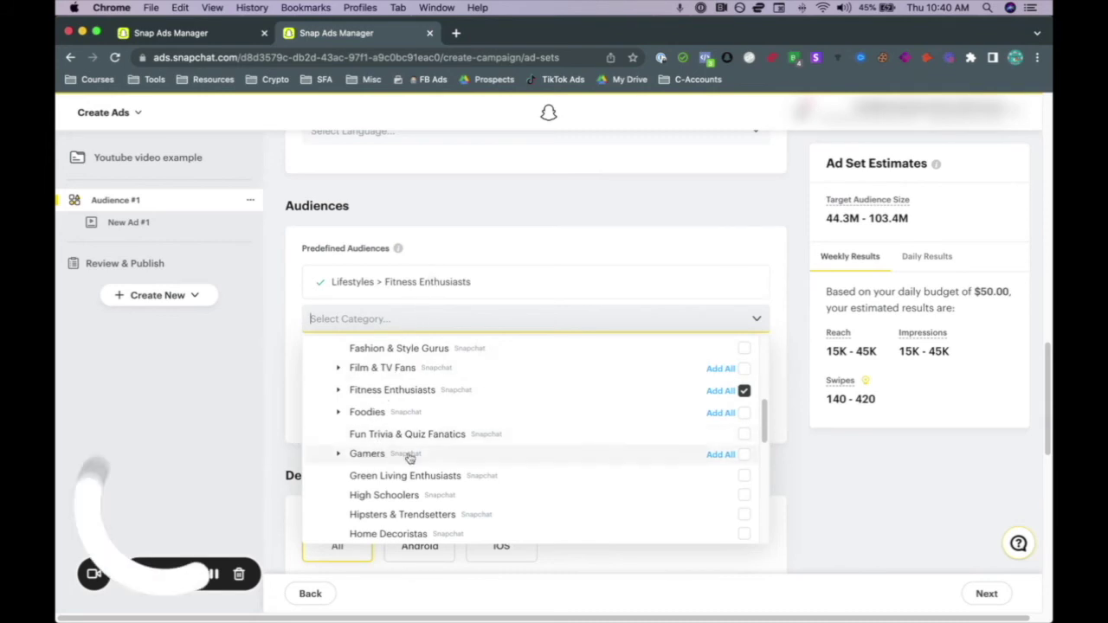
pyautogui.click(744, 455)
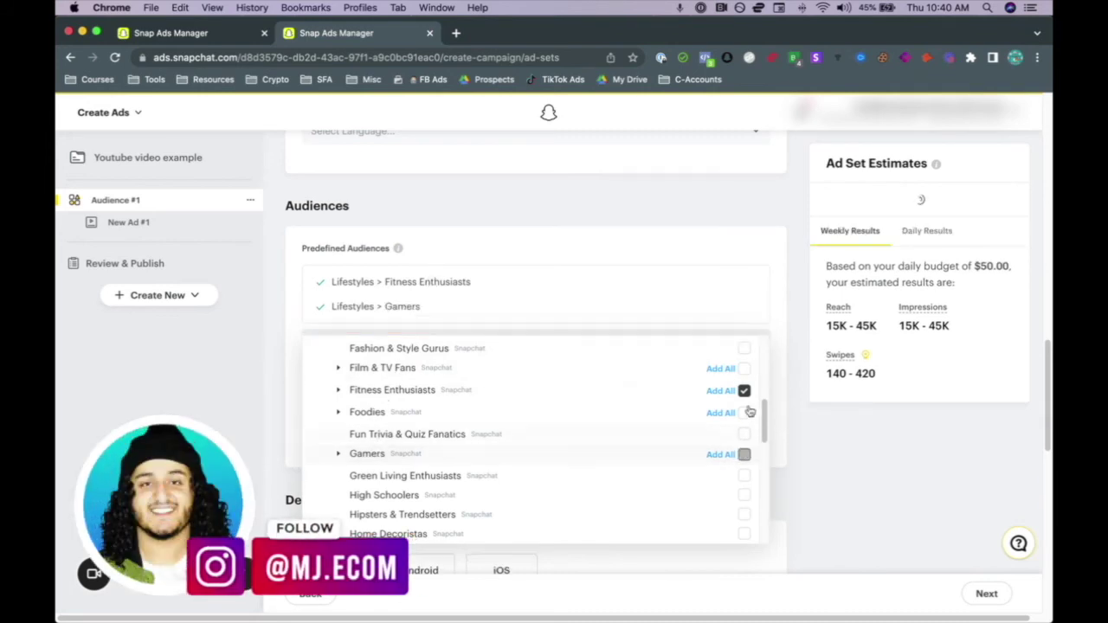
pyautogui.click(769, 349)
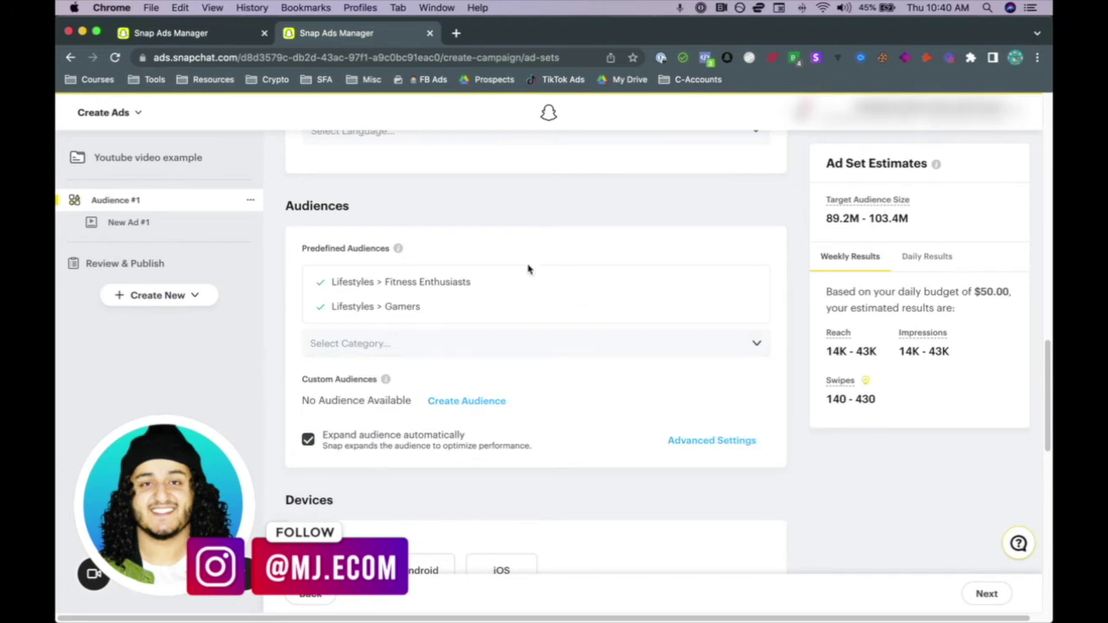
pyautogui.click(355, 348)
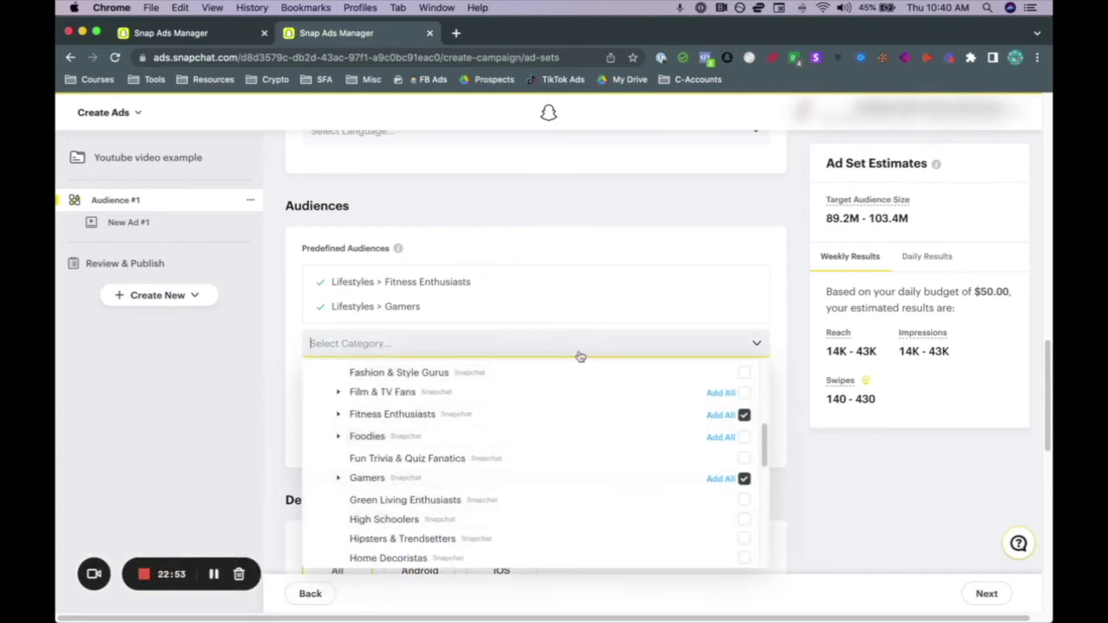
pyautogui.click(774, 297)
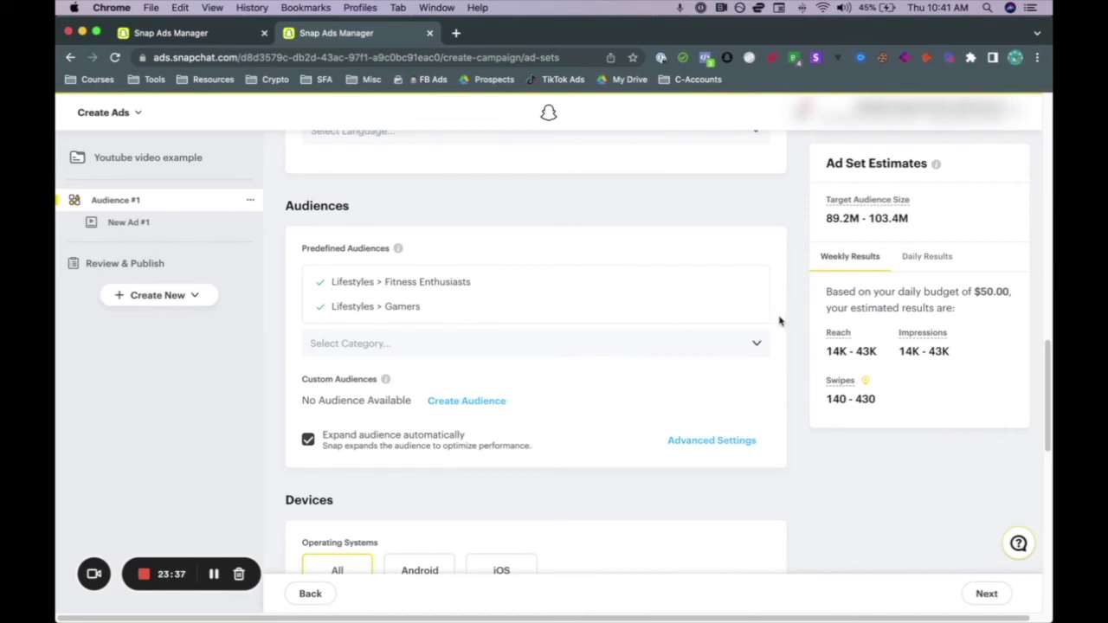
# Compare the target audience size with automatic audience expansion turned off and on, leaving the expansion enabled.
pyautogui.scroll(-1, 779, 321)
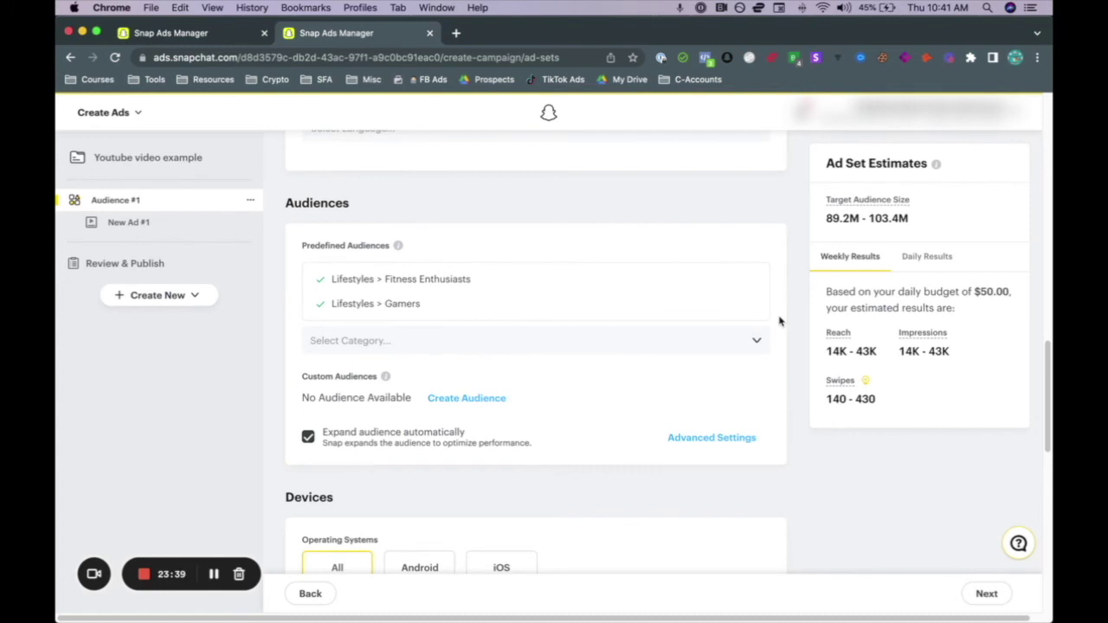
pyautogui.scroll(-3, 777, 324)
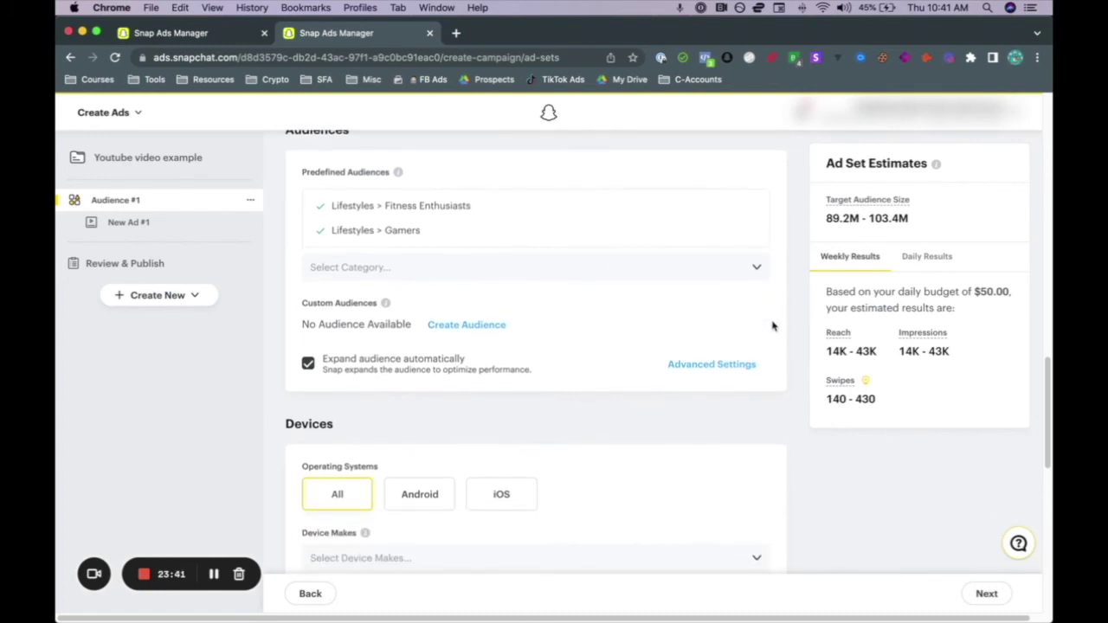
pyautogui.scroll(-1, 736, 345)
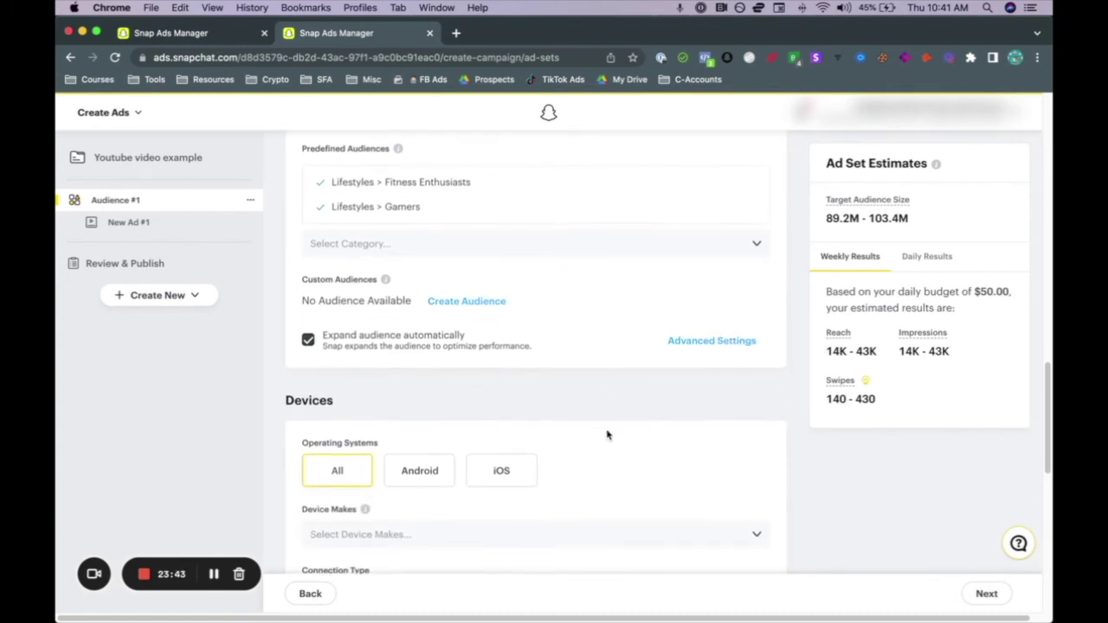
pyautogui.scroll(-1, 606, 435)
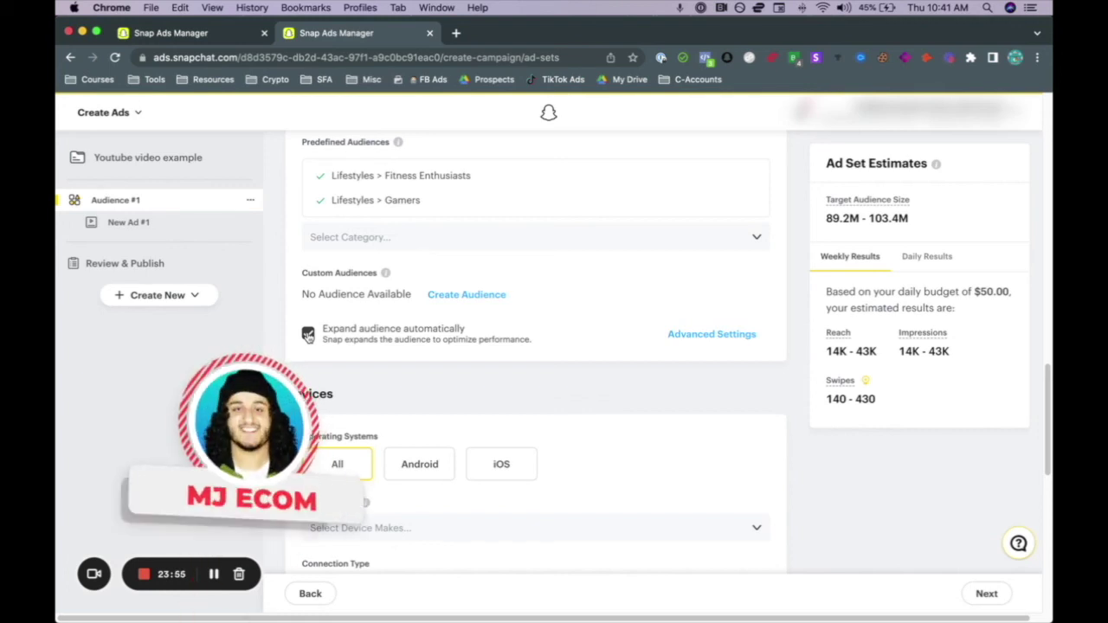
pyautogui.click(308, 336)
pyautogui.click(308, 336)
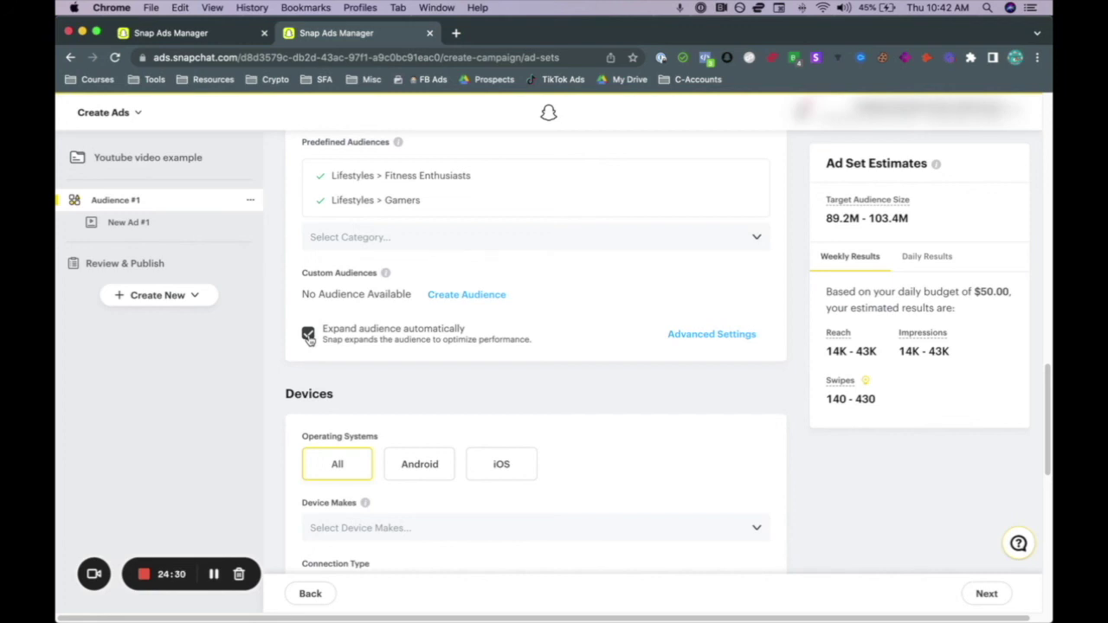
pyautogui.click(308, 336)
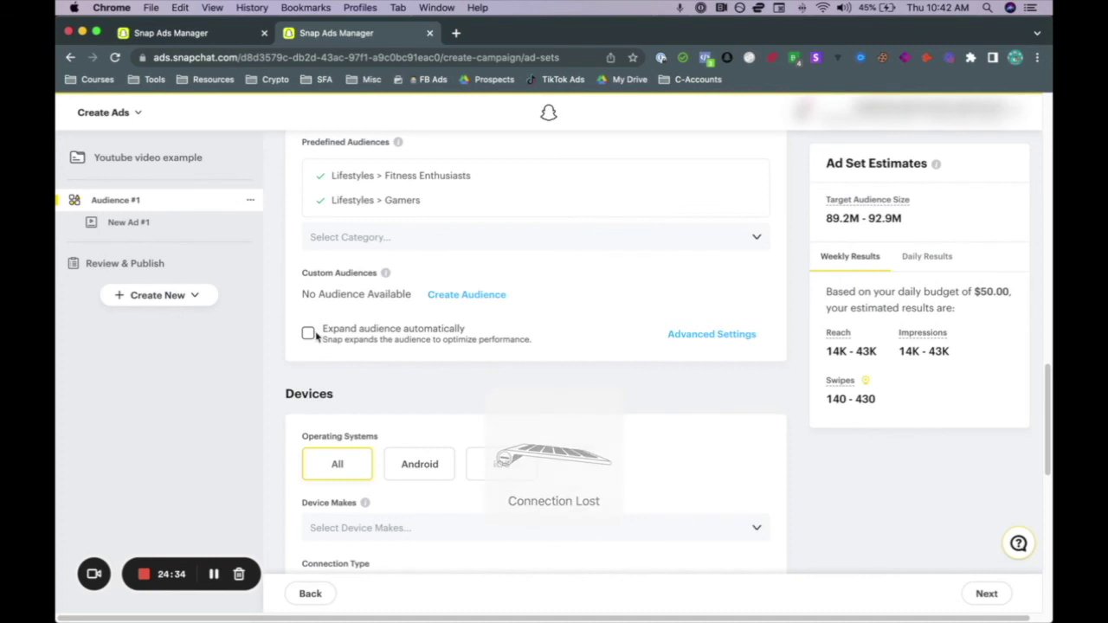
pyautogui.click(309, 335)
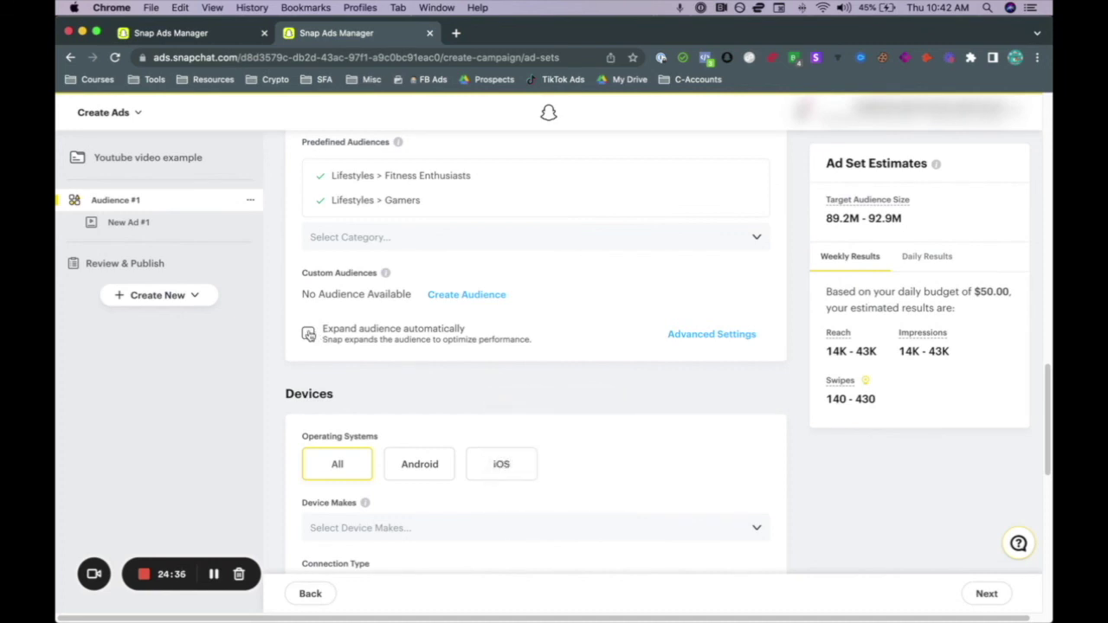
pyautogui.click(309, 335)
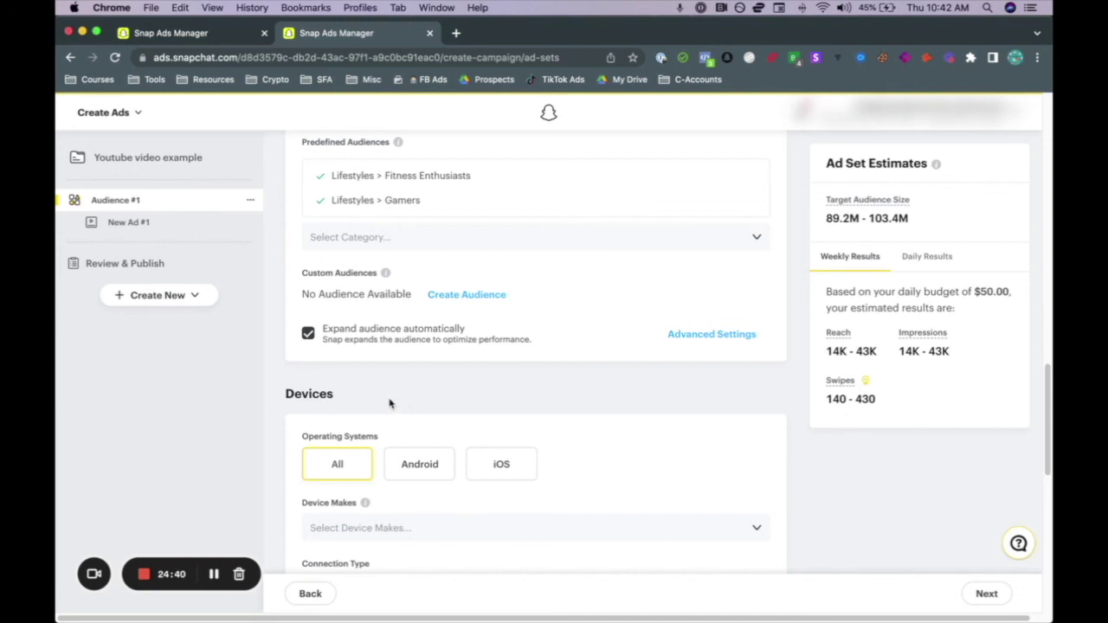
pyautogui.scroll(-2, 389, 403)
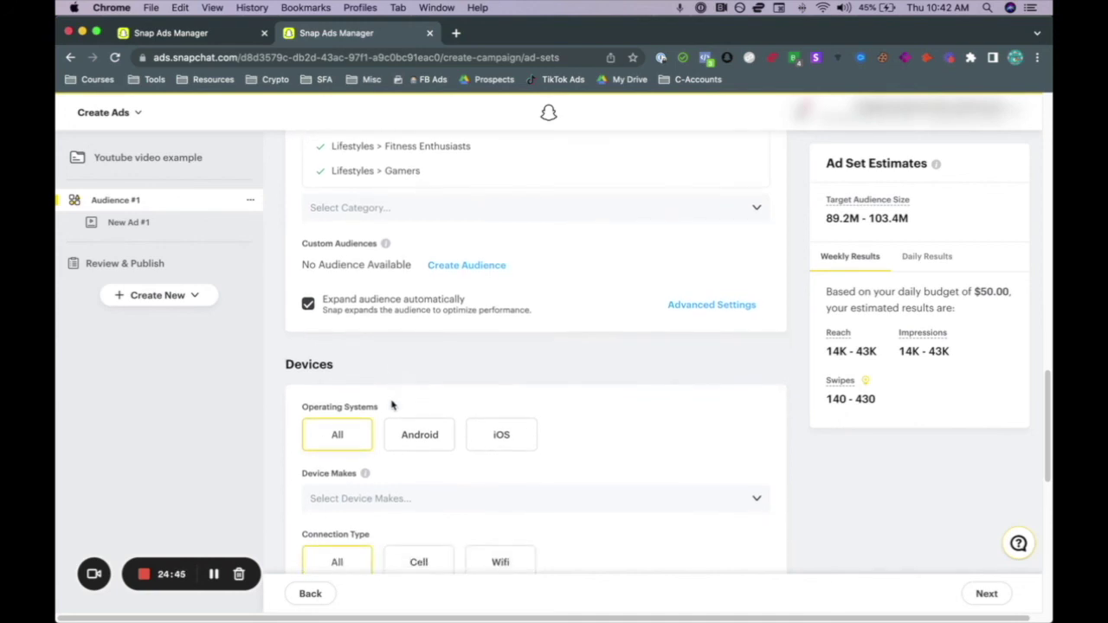